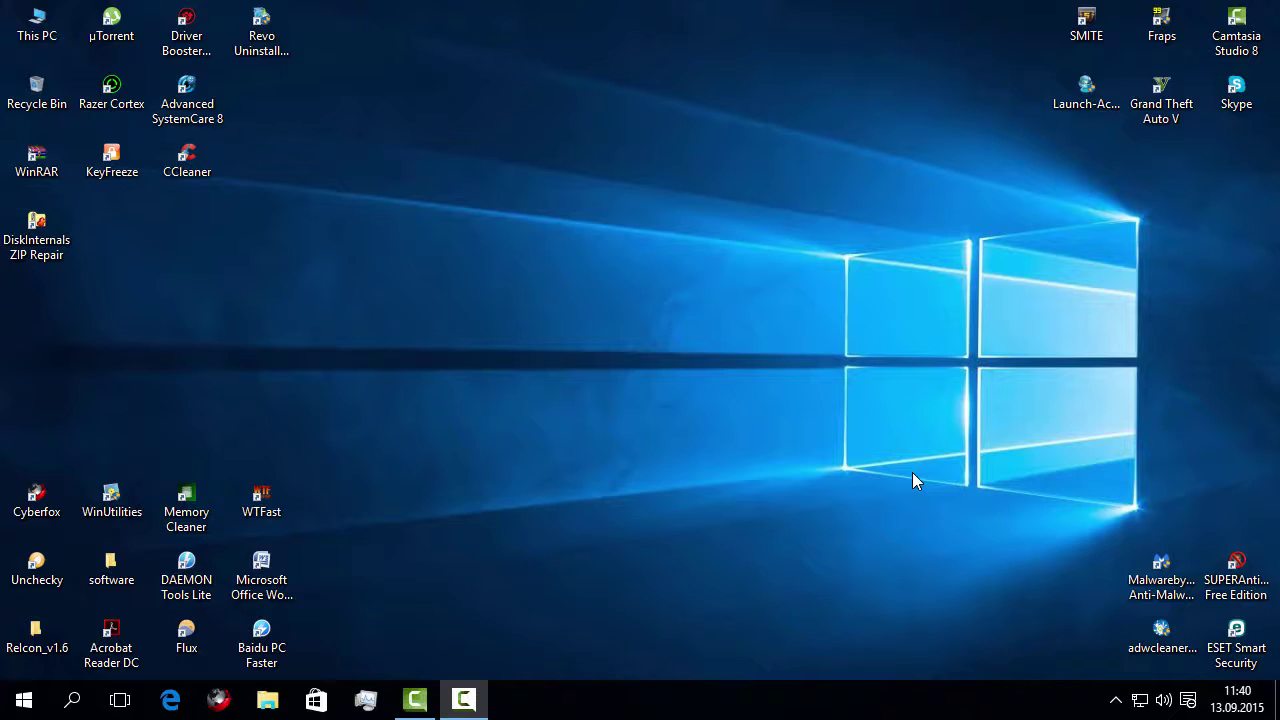
Step: Switch to Cyberfox and run a Google search for ponsoftware.com
{"action": "left_click", "coordinate": [228, 697]}
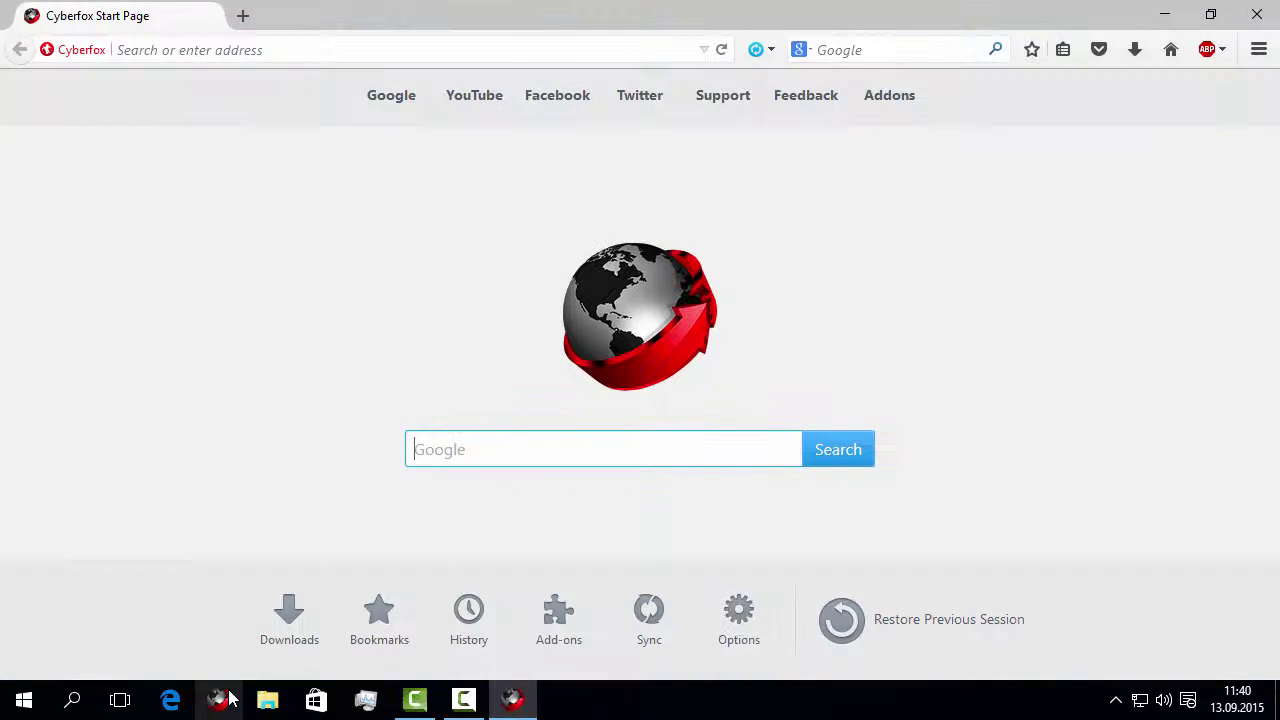
{"action": "left_click", "coordinate": [462, 464]}
{"action": "type", "text": "po"}
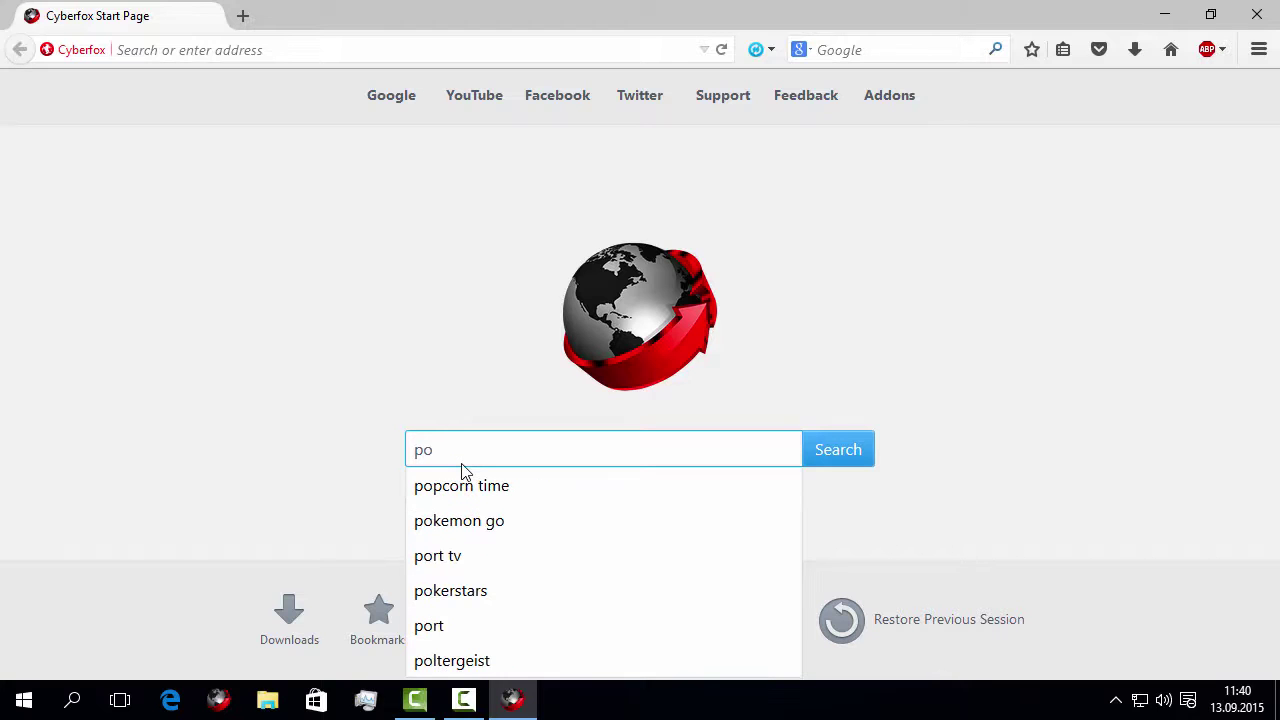
{"action": "type", "text": "nsof"}
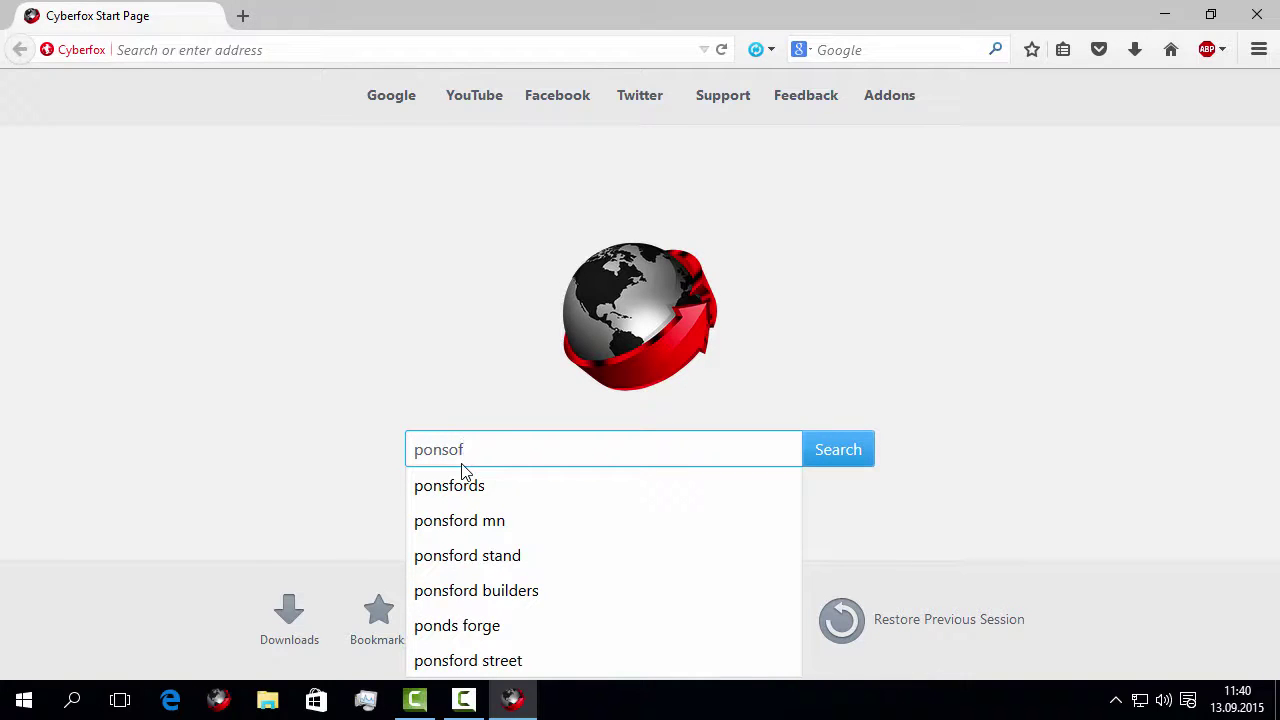
{"action": "type", "text": "tware.com"}
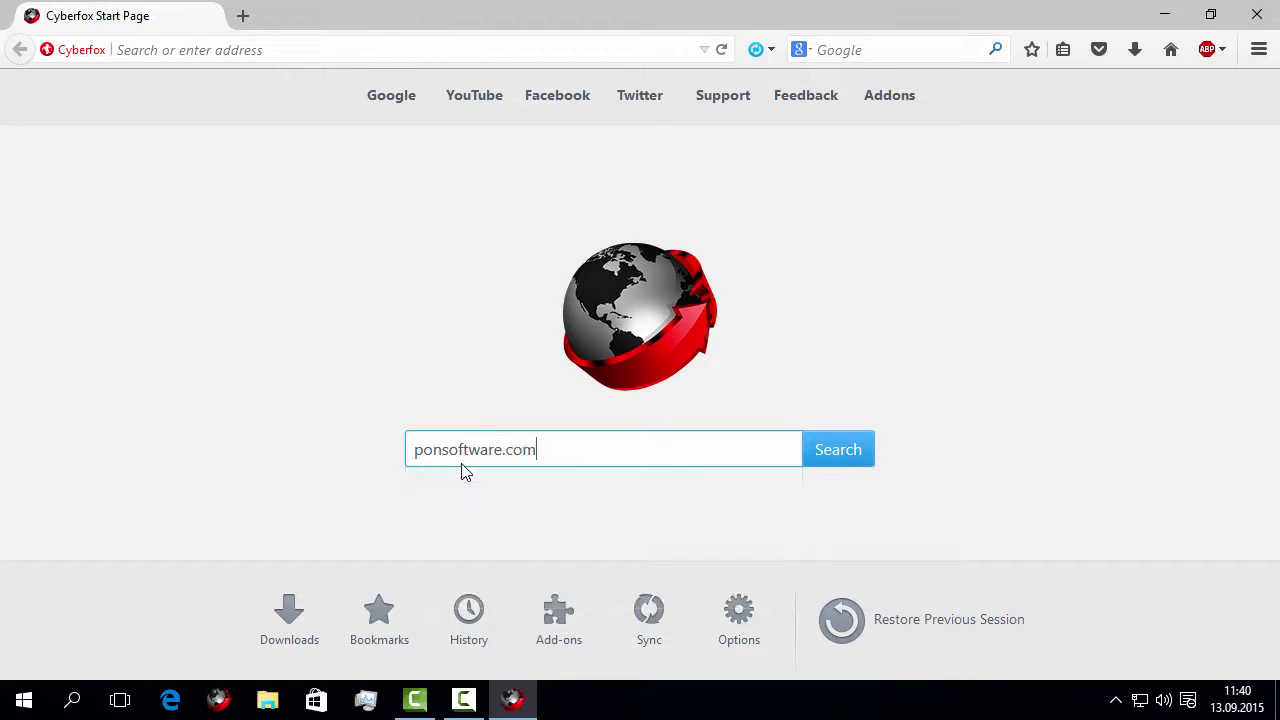
{"action": "key", "text": "Return"}
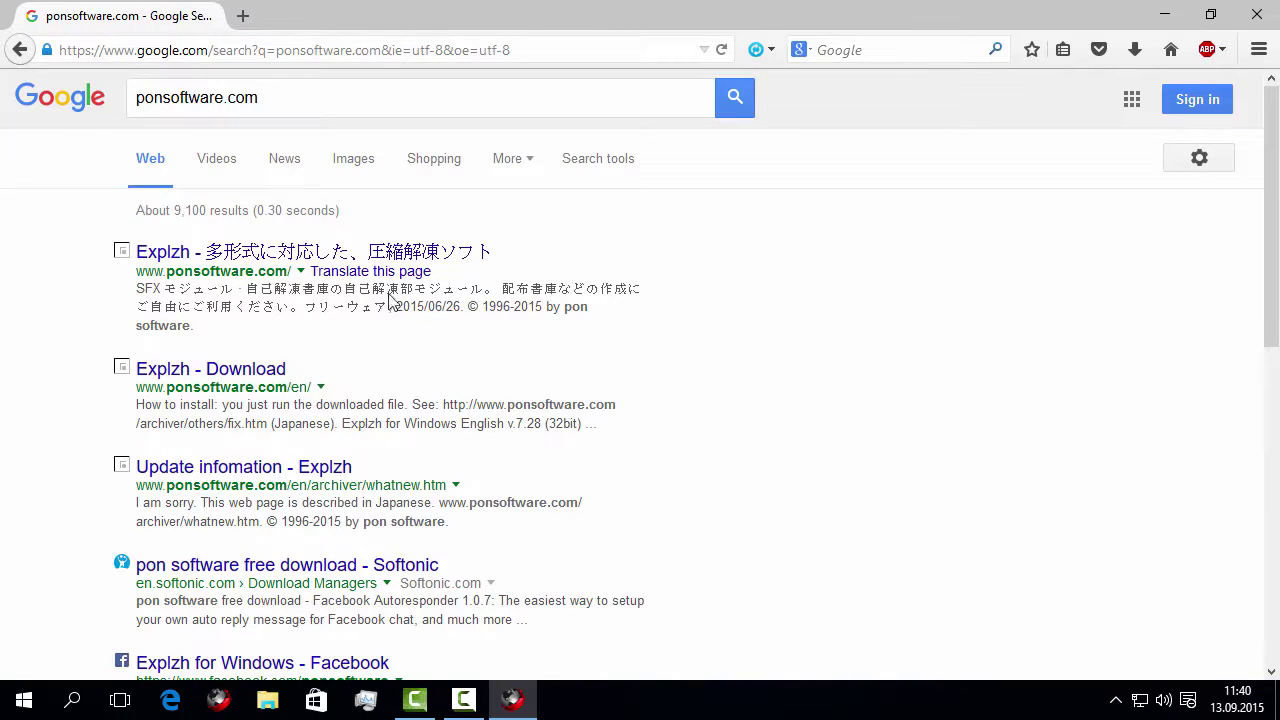
Step: Open the English Explzh download page on the ponsoftware.com site from the search results
{"action": "left_click", "coordinate": [369, 262]}
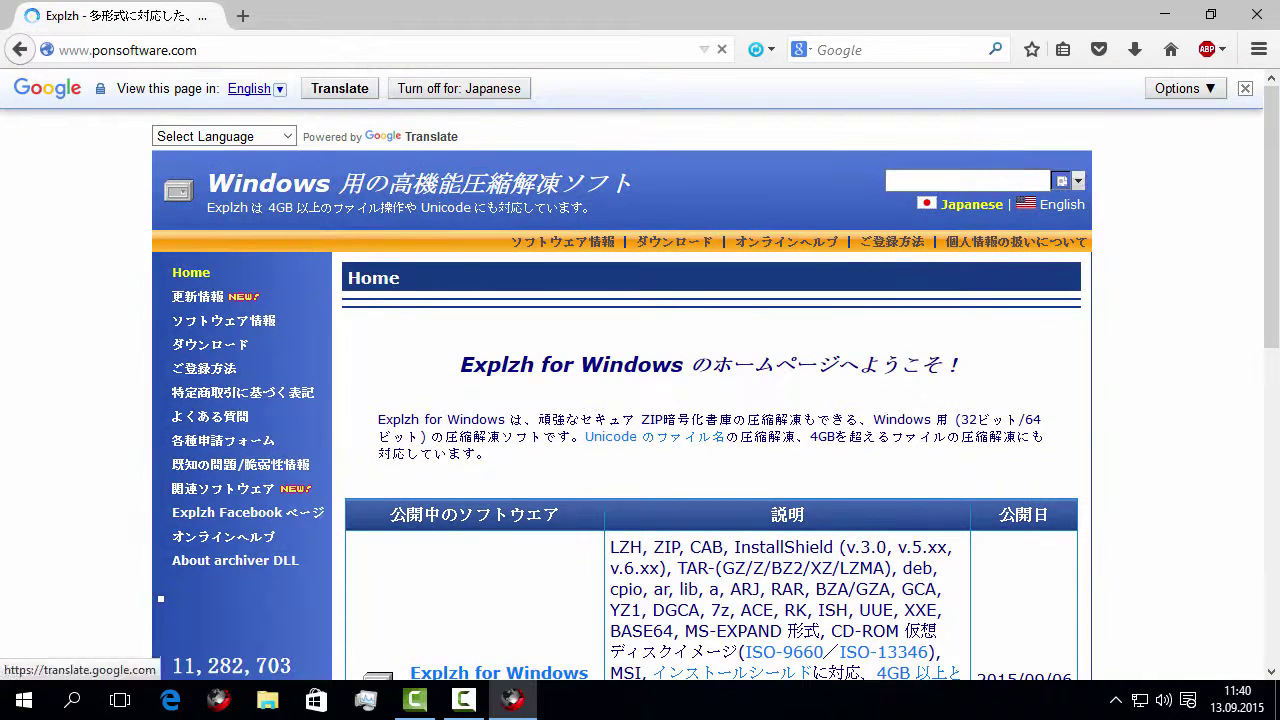
{"action": "left_click", "coordinate": [18, 52]}
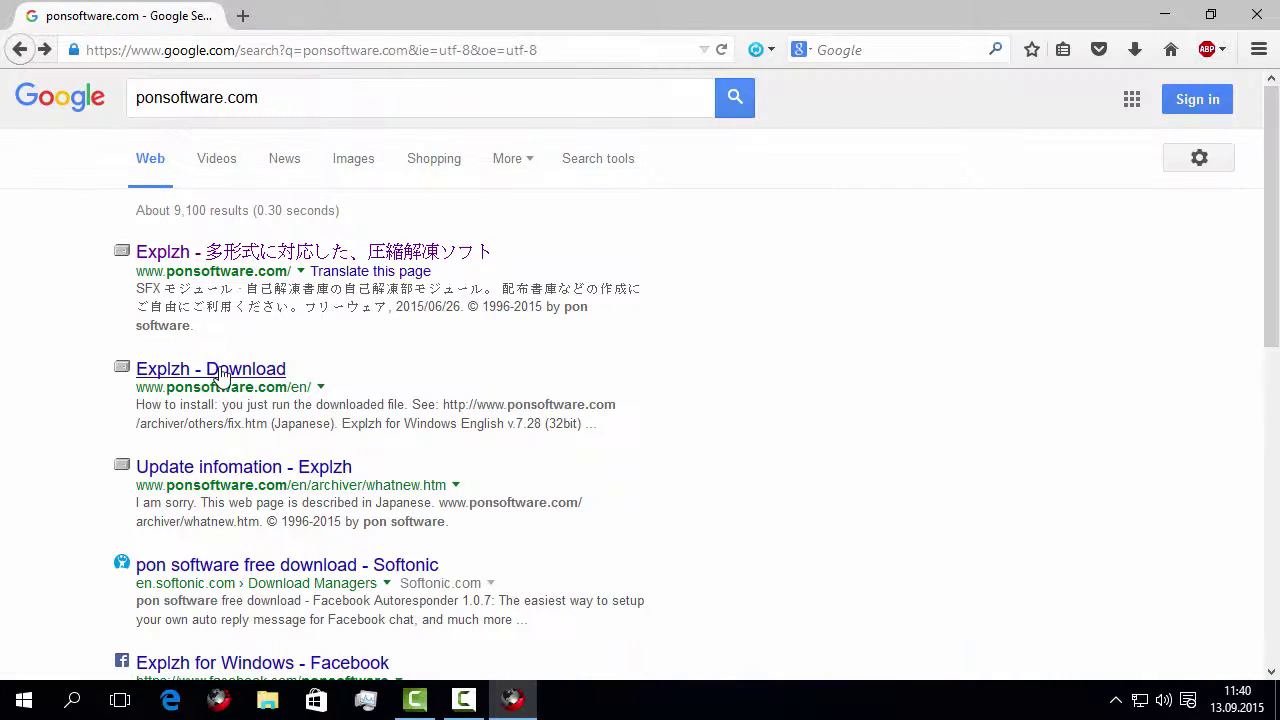
{"action": "left_click", "coordinate": [215, 370]}
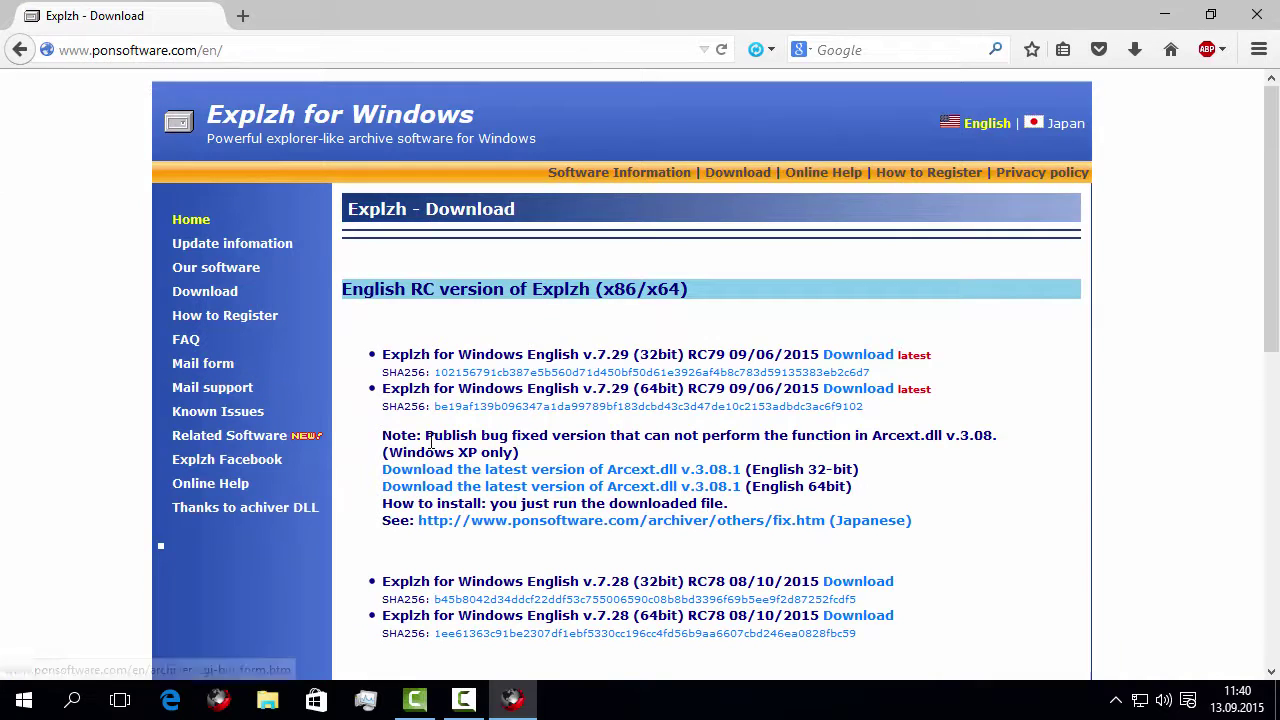
{"action": "left_click", "coordinate": [229, 299]}
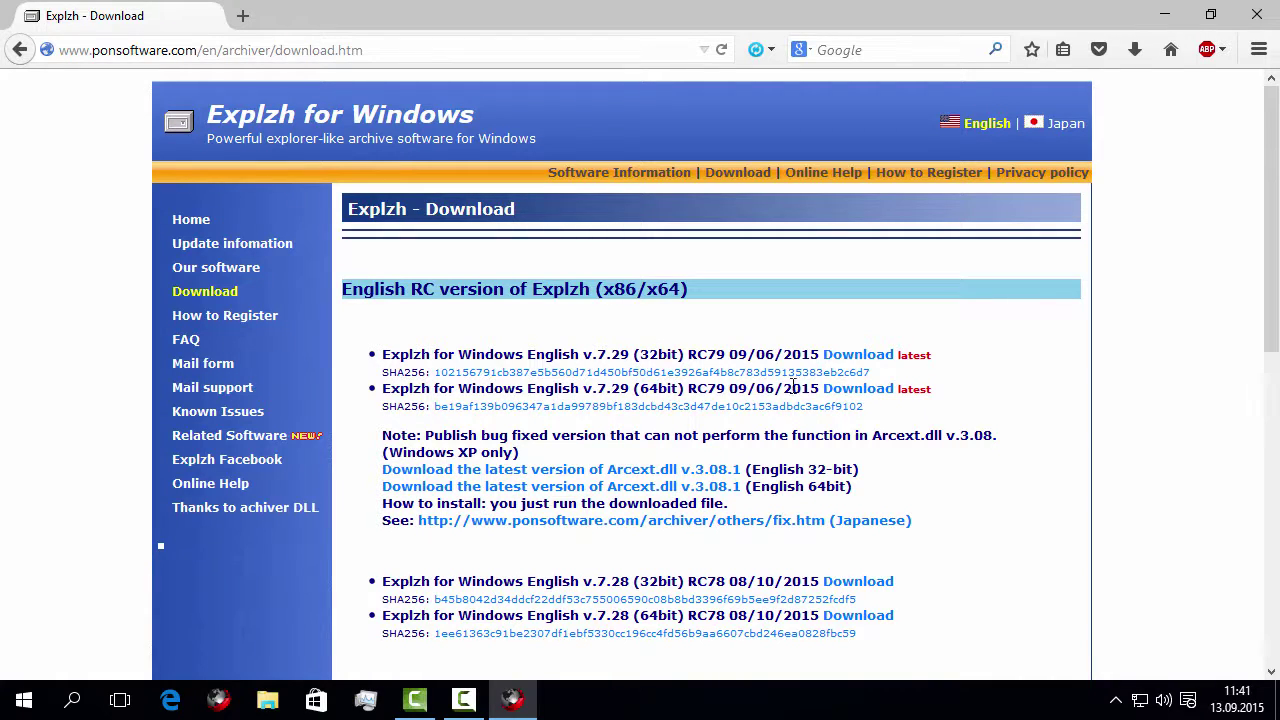
Step: Download the 64-bit English Explzh v.7.29 installer, run explz729_en_x64.exe and close the browser
{"action": "left_click", "coordinate": [869, 391]}
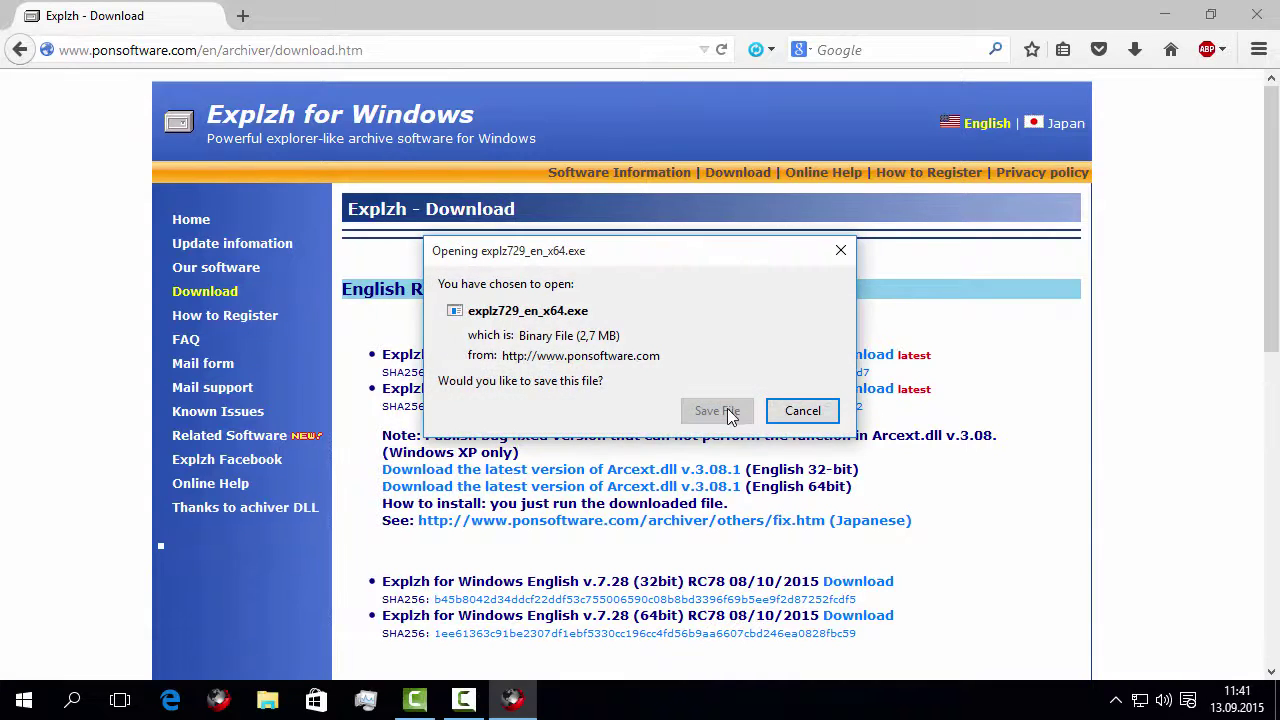
{"action": "left_click", "coordinate": [729, 412]}
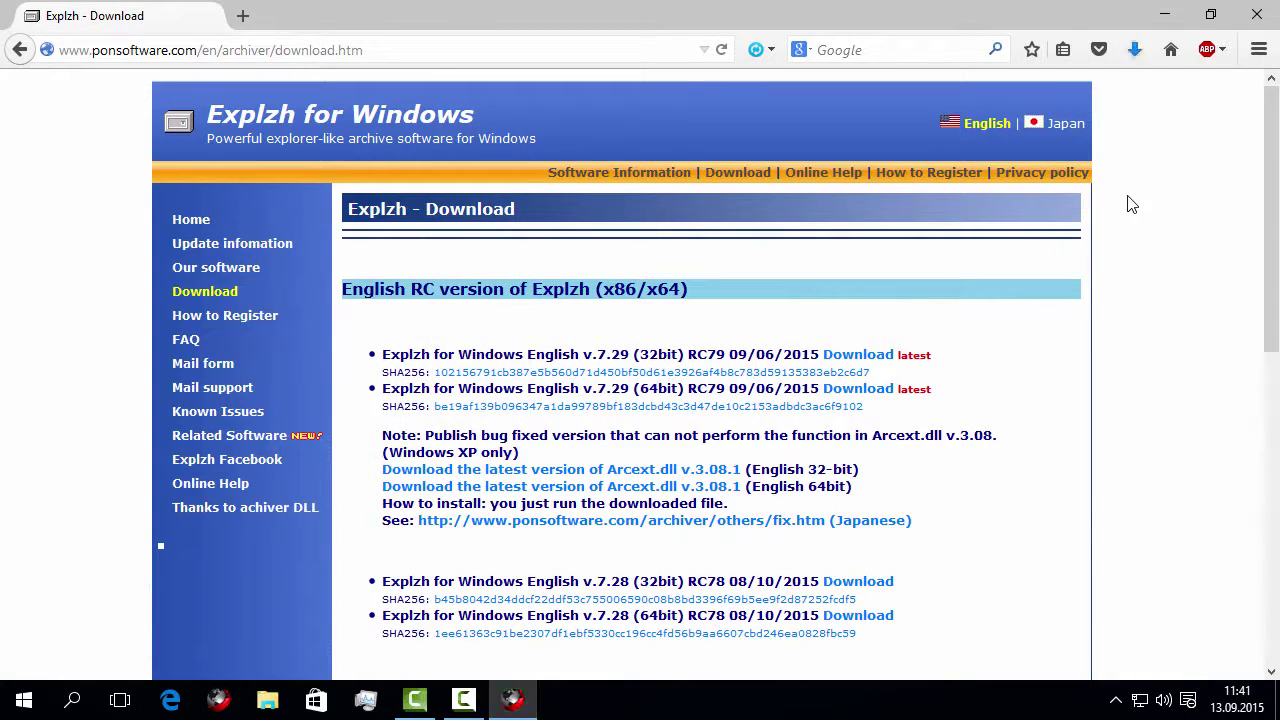
{"action": "left_click", "coordinate": [1131, 58]}
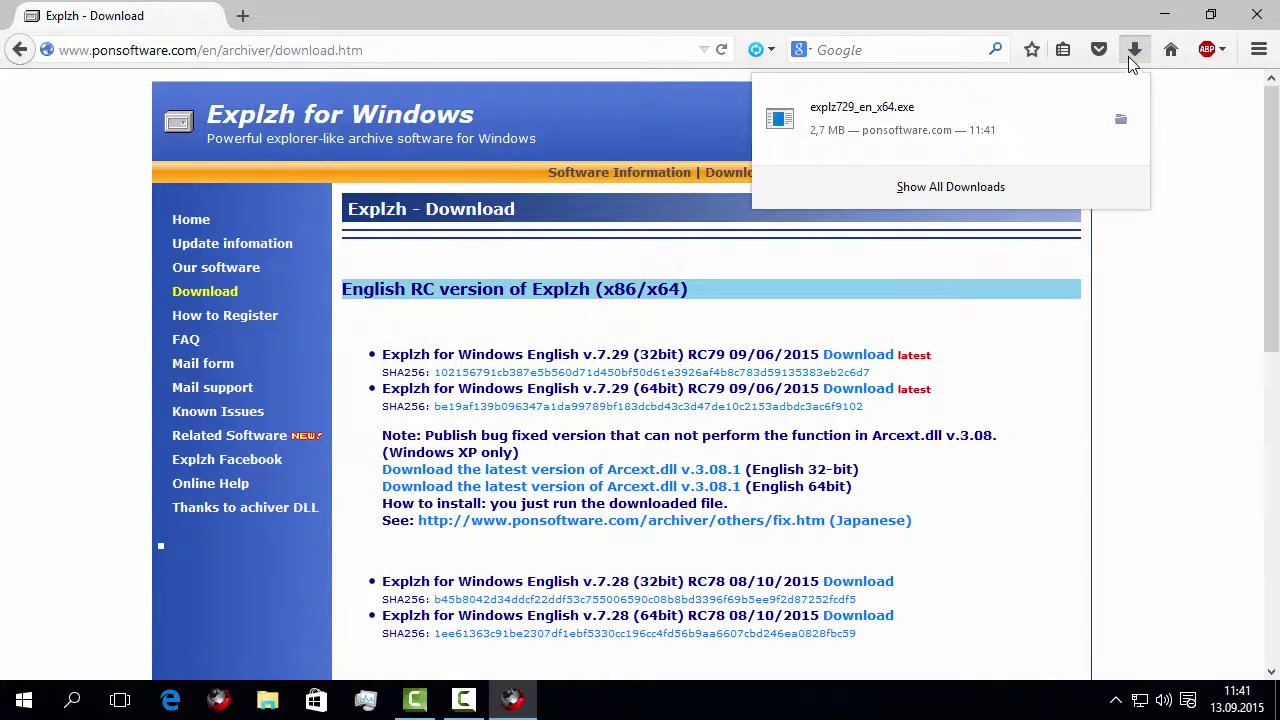
{"action": "left_click", "coordinate": [969, 130]}
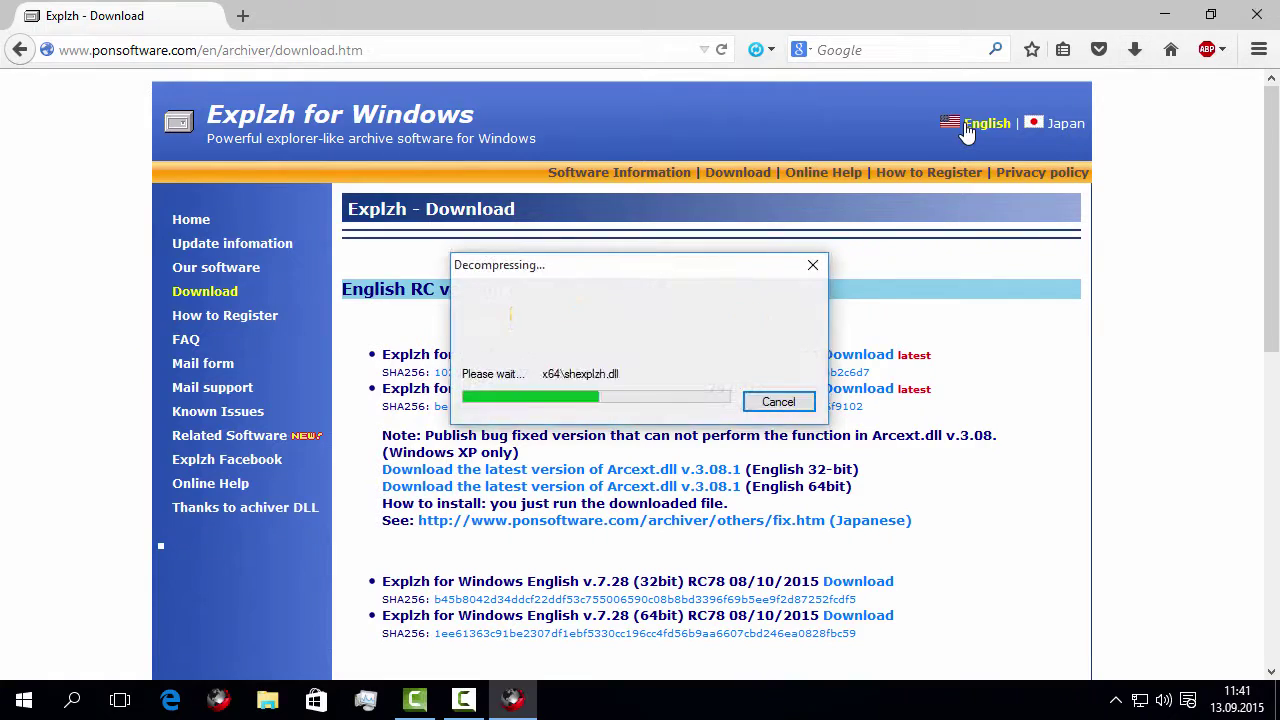
{"action": "key", "text": "Escape"}
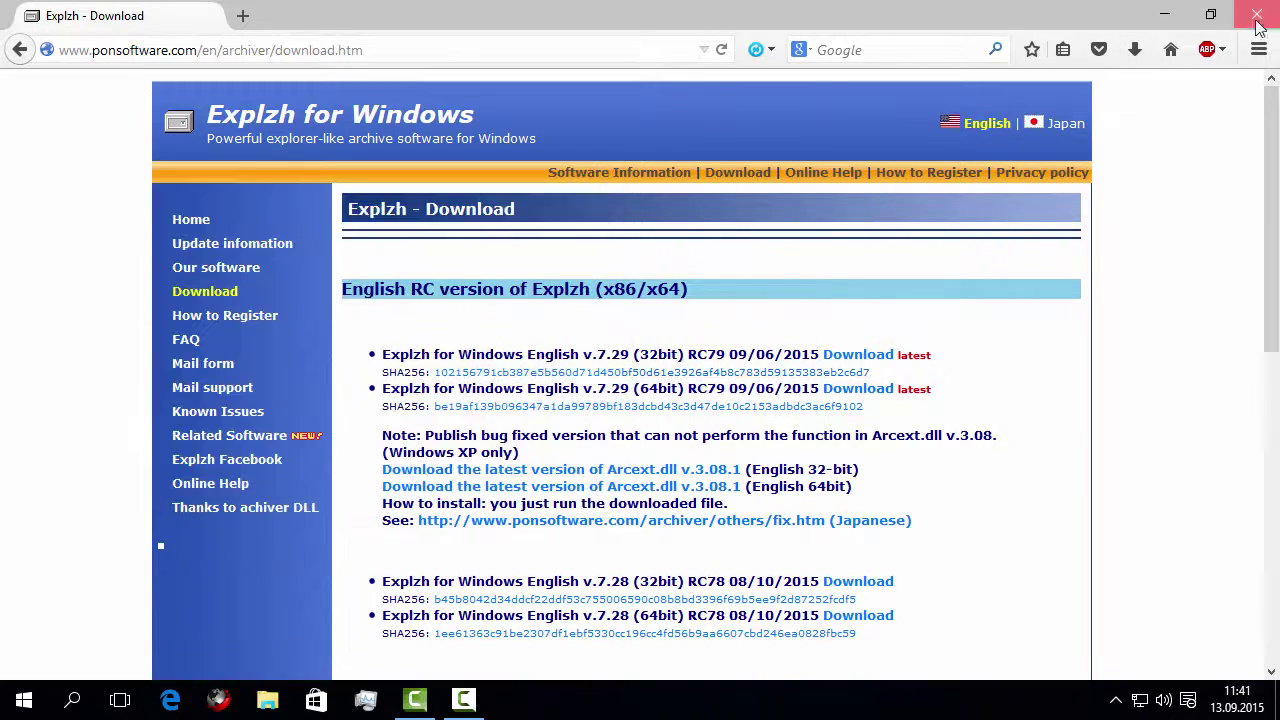
{"action": "left_click", "coordinate": [1257, 25]}
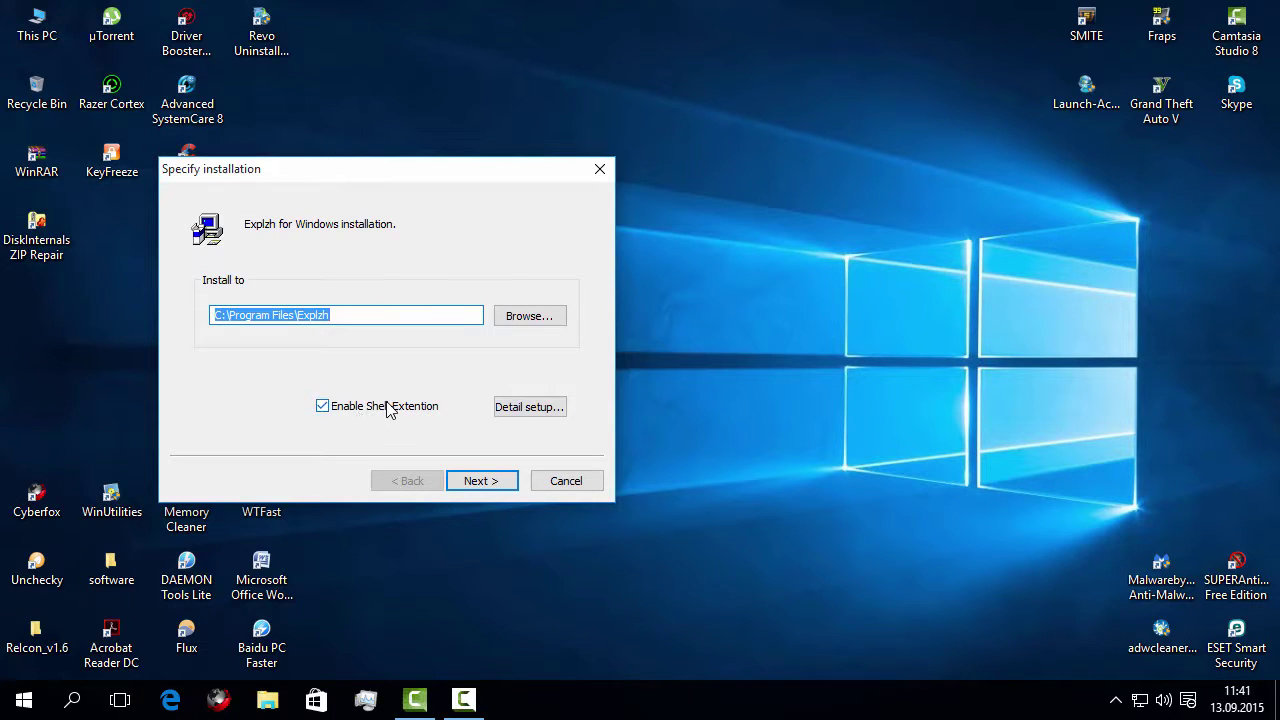
Step: In the installer's detailed shell setup, enable the .CAB, .RAR, .7Z and .LZH drop targets and the Repair ZIP archive context entry
{"action": "left_click", "coordinate": [526, 411]}
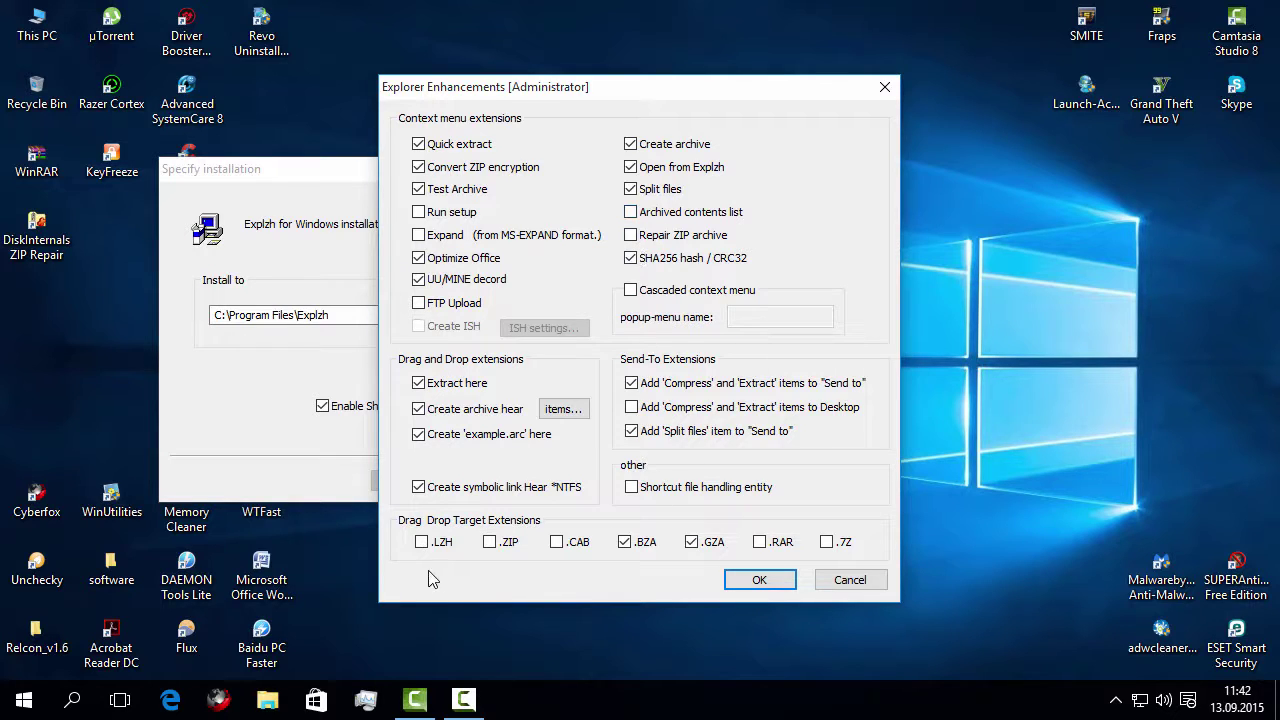
{"action": "left_click", "coordinate": [557, 542]}
{"action": "left_click", "coordinate": [757, 542]}
{"action": "left_click", "coordinate": [832, 541]}
{"action": "left_click", "coordinate": [433, 552]}
{"action": "left_click", "coordinate": [657, 239]}
{"action": "left_click", "coordinate": [752, 582]}
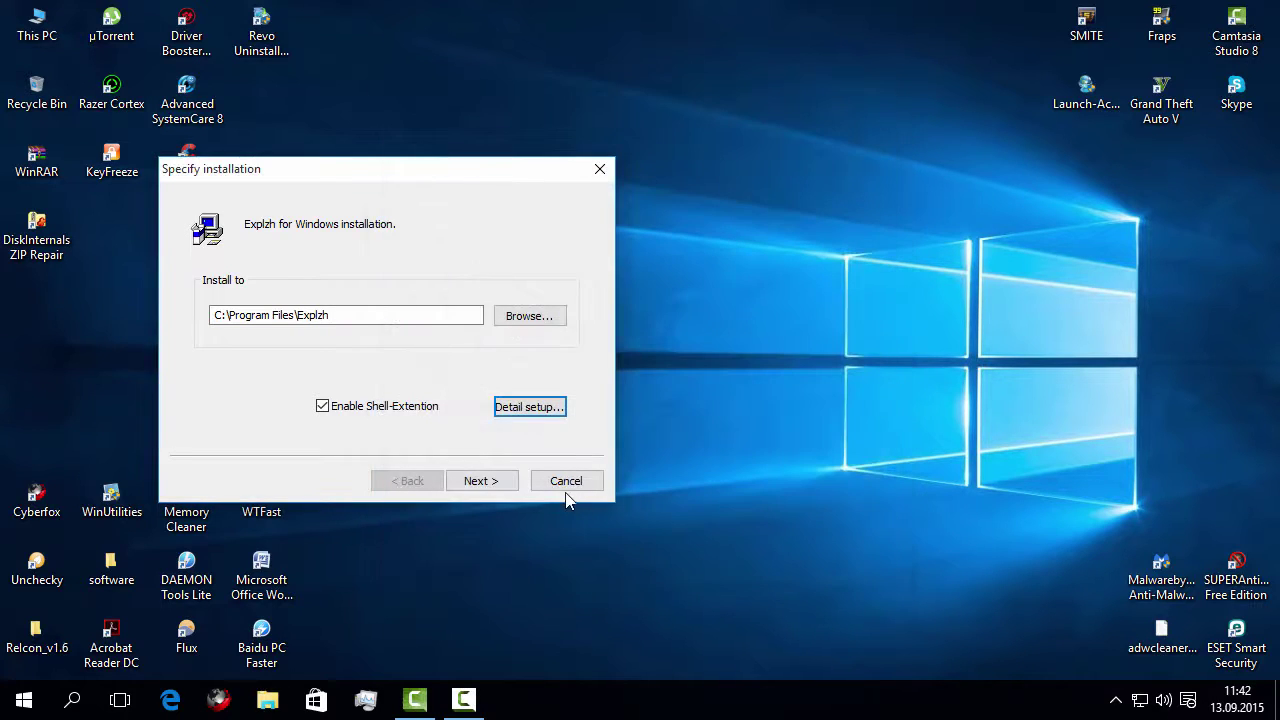
Step: Keep the C:\Program Files\Explzh install location and associate all listed archive types with Explzh
{"action": "left_click", "coordinate": [497, 482]}
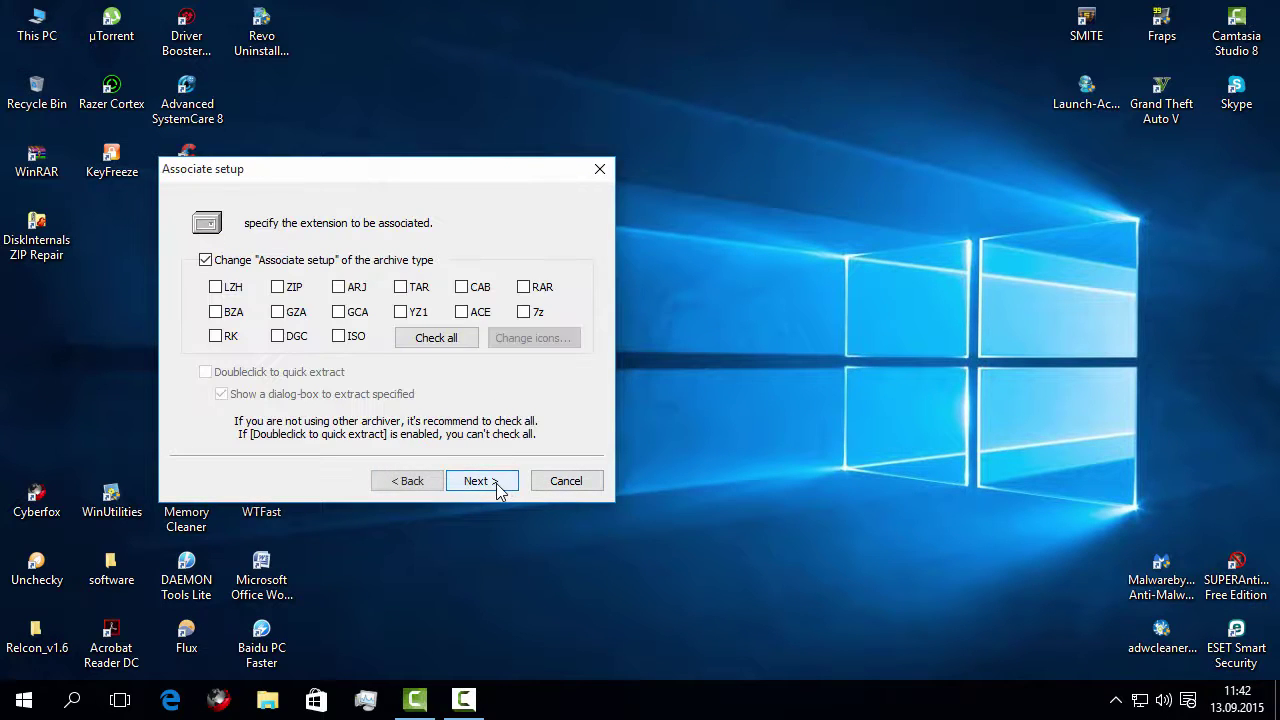
{"action": "left_click", "coordinate": [433, 340]}
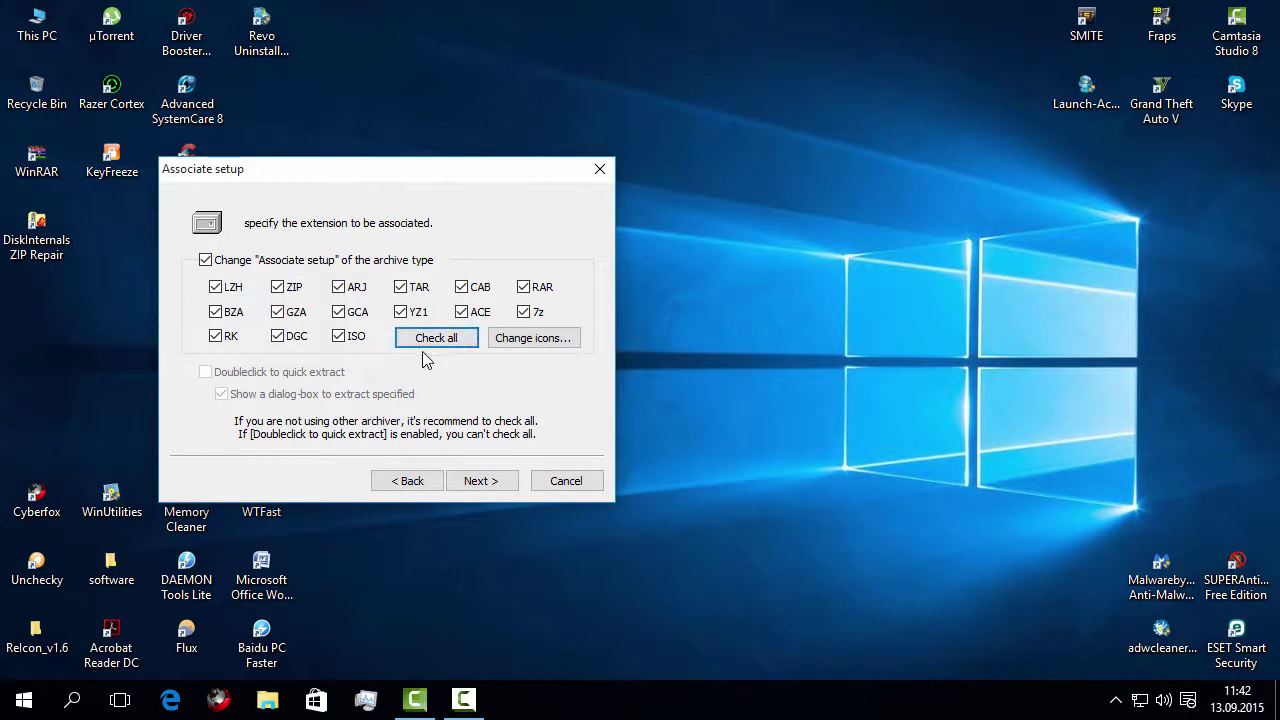
{"action": "left_click", "coordinate": [502, 484]}
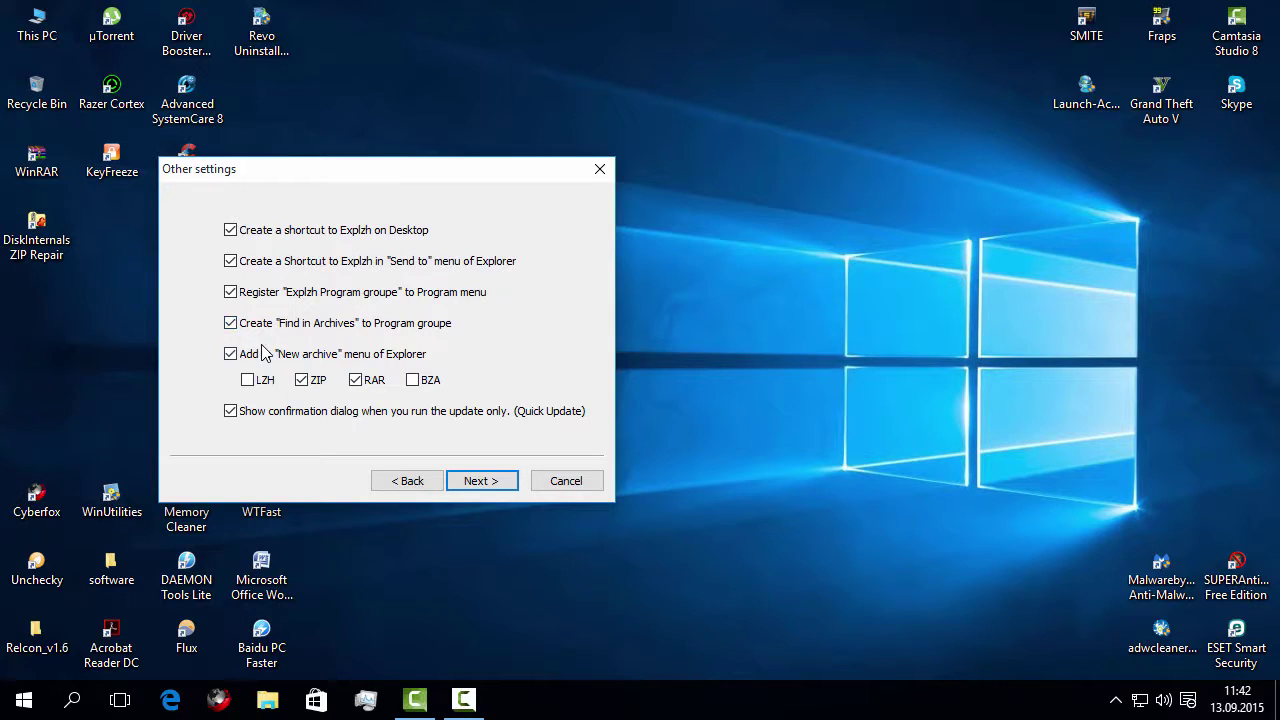
Step: Accept the default other settings and complete the Explzh installation, creating the missing C:\Program Files\Explzh folder
{"action": "left_click", "coordinate": [457, 484]}
{"action": "left_click", "coordinate": [457, 483]}
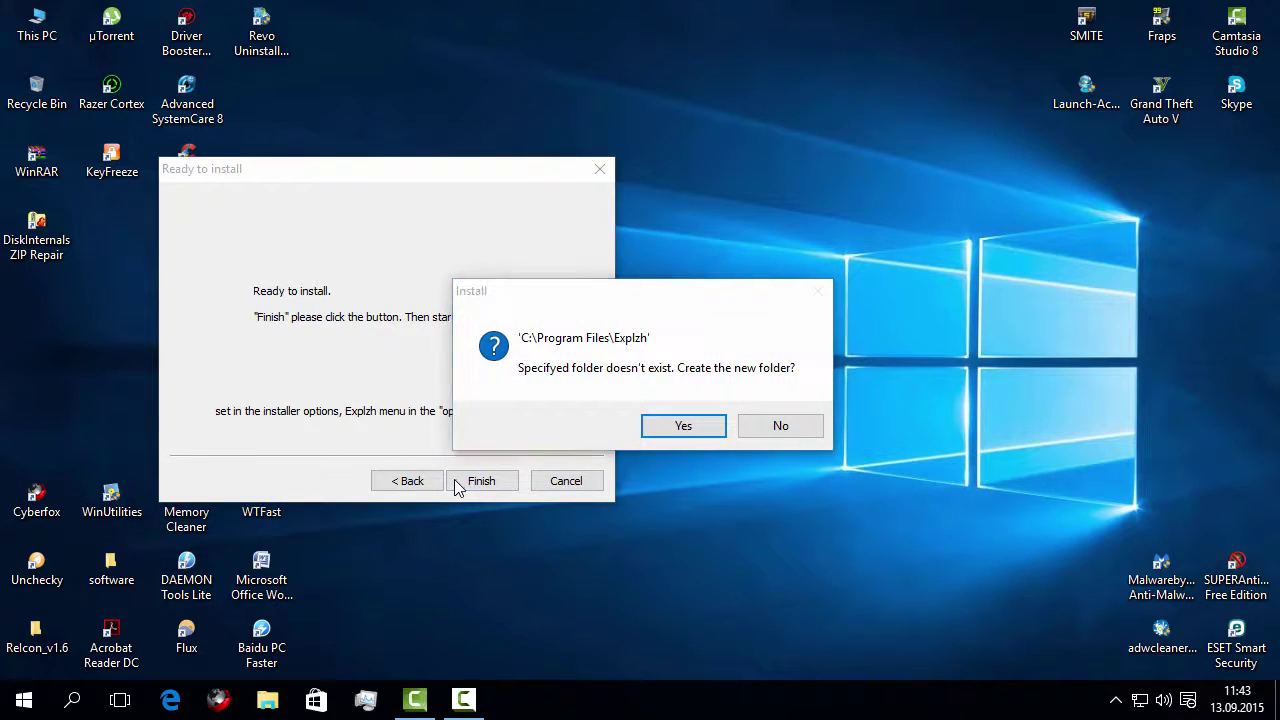
{"action": "left_click", "coordinate": [714, 426]}
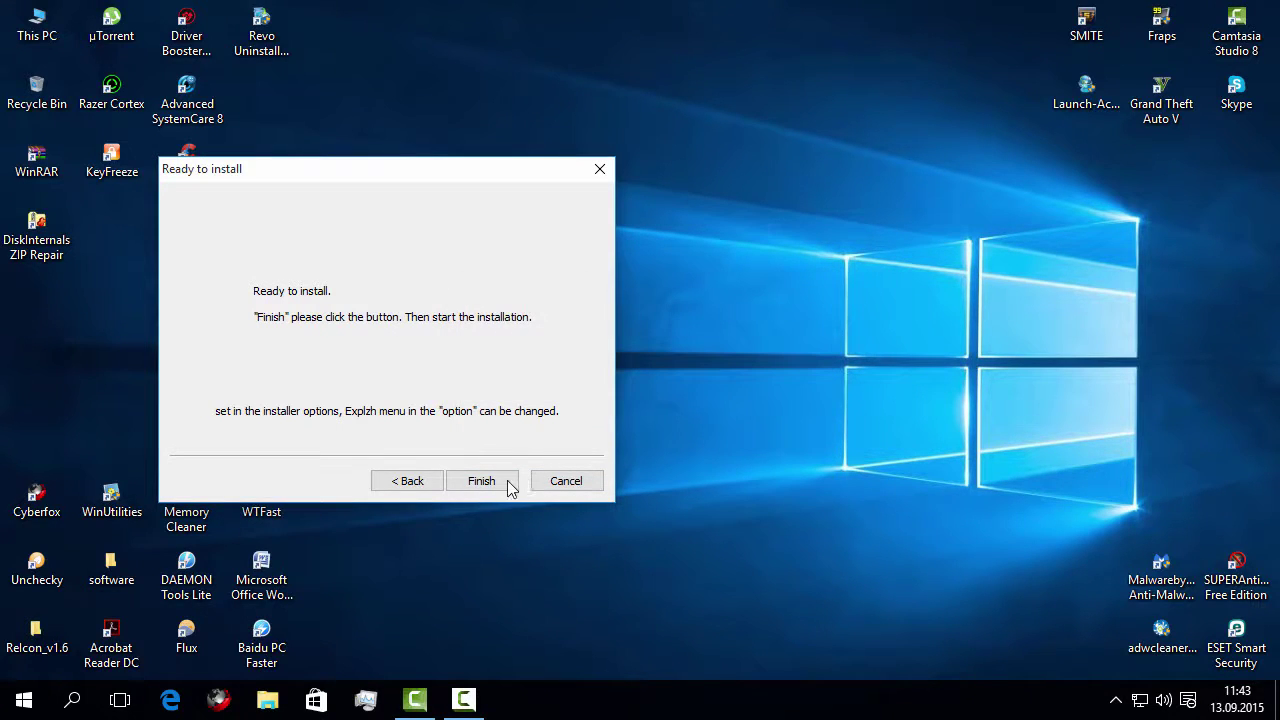
{"action": "left_click", "coordinate": [507, 480]}
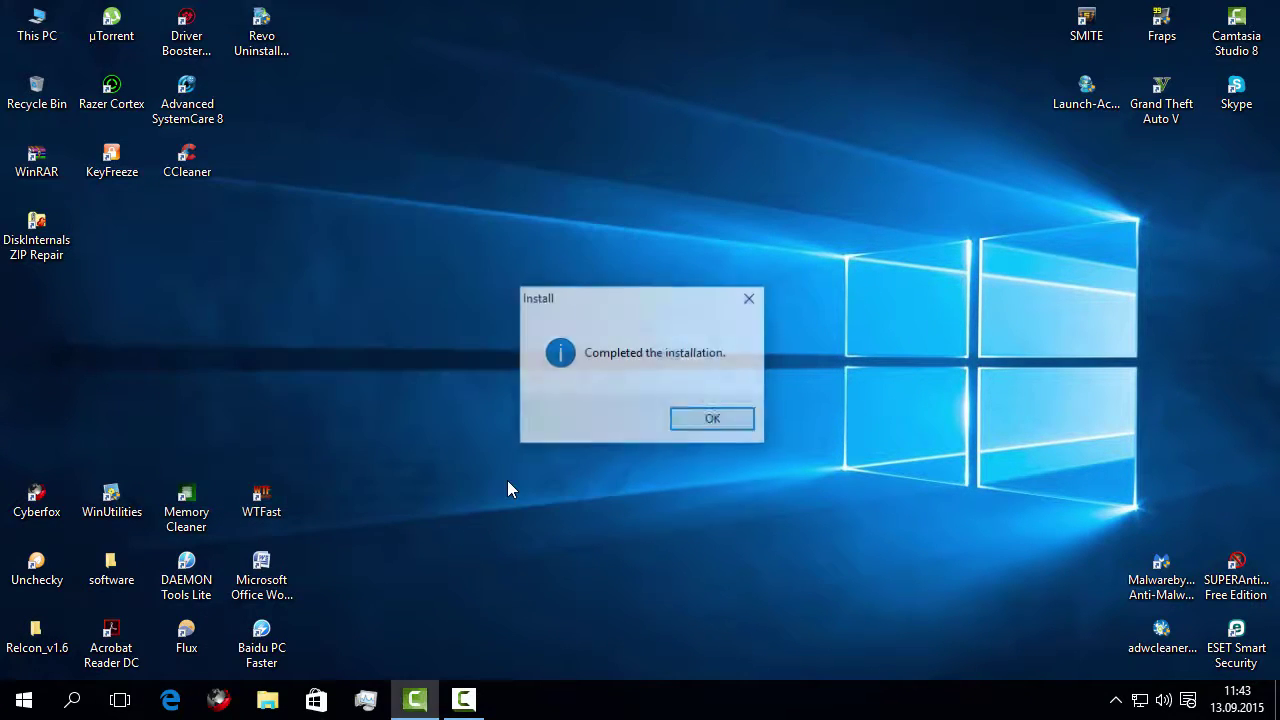
{"action": "left_click", "coordinate": [690, 425]}
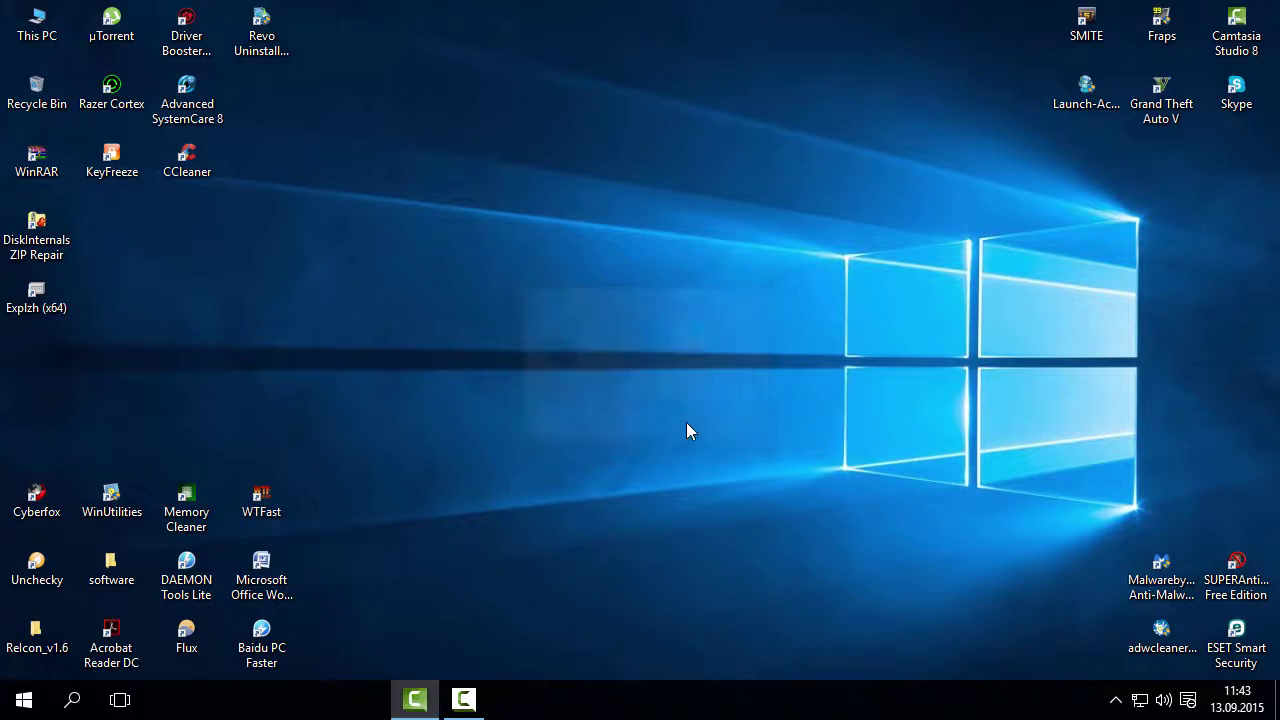
Step: Launch Explzh, download and install the Arcext.dll archive library update, and maximize the window
{"action": "double_click", "coordinate": [13, 316]}
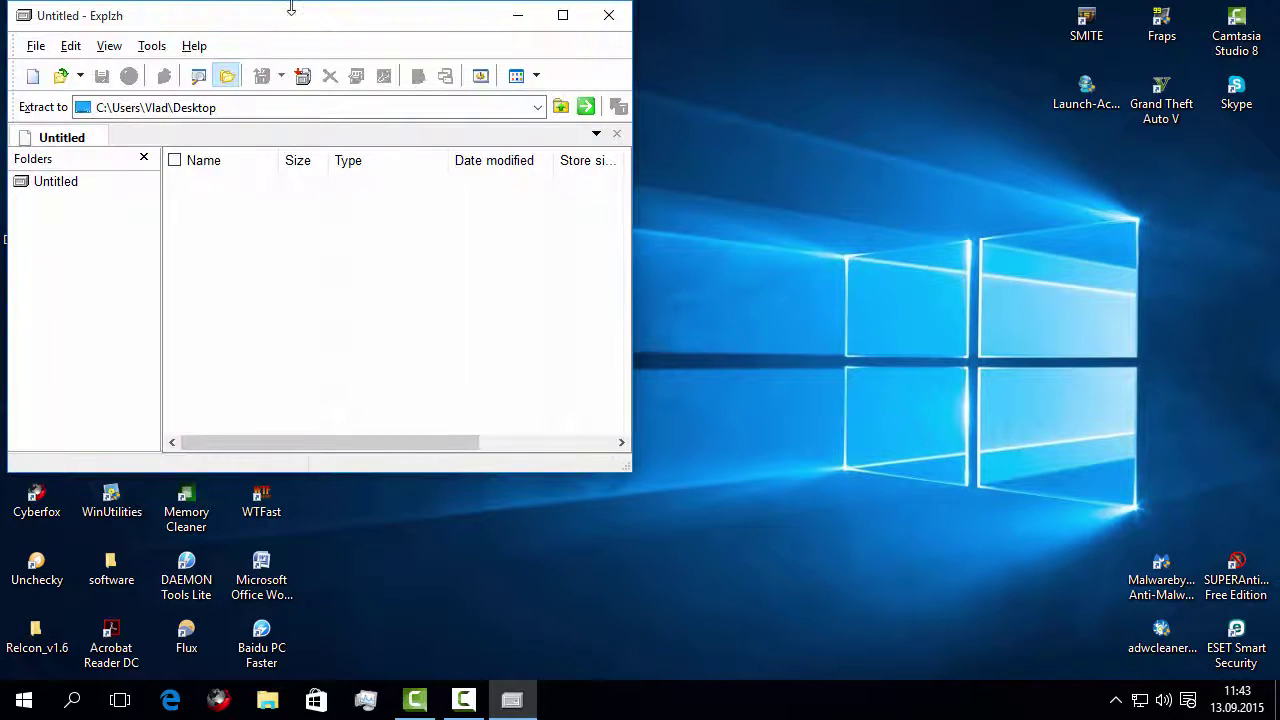
{"action": "left_click_drag", "start_coordinate": [290, 8], "coordinate": [872, 153]}
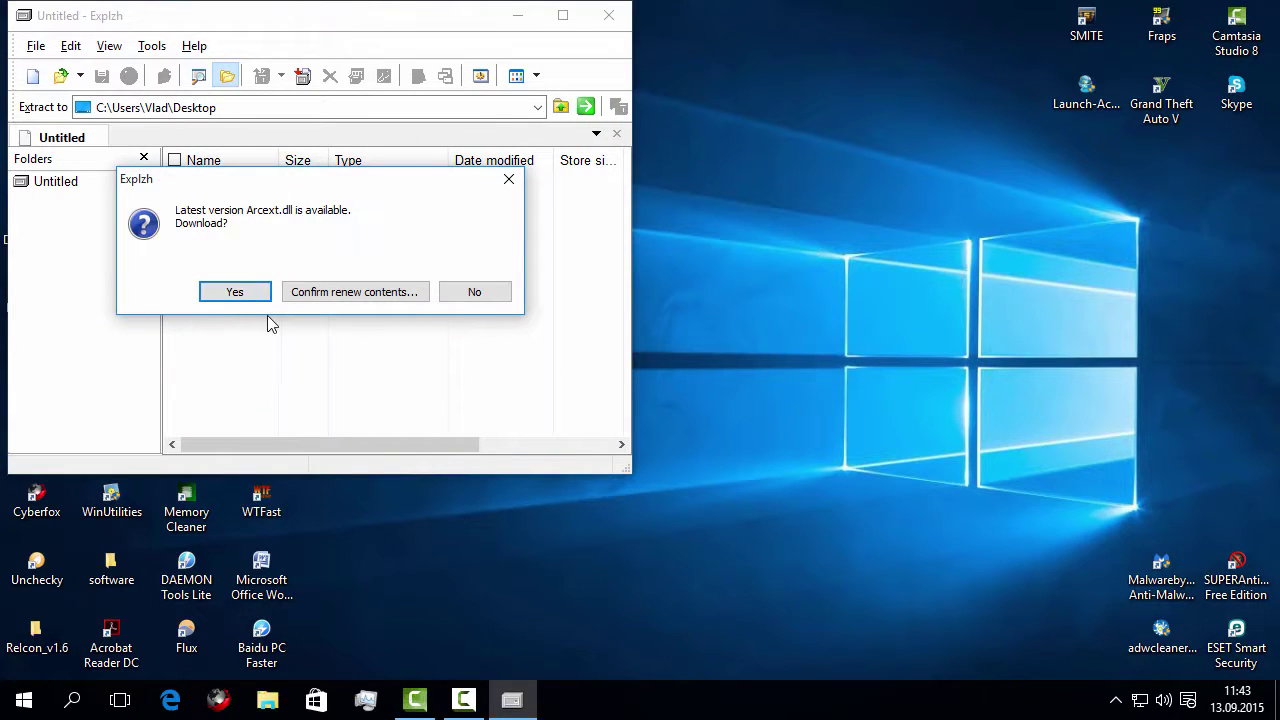
{"action": "left_click", "coordinate": [265, 291]}
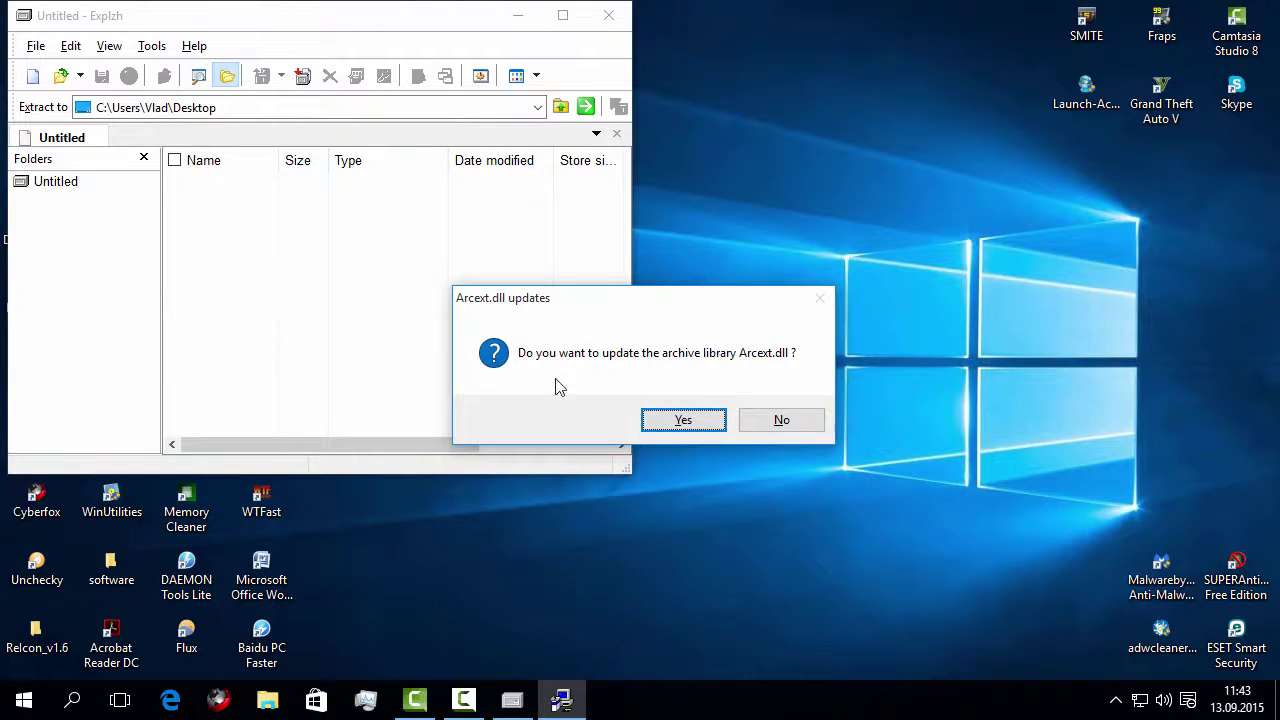
{"action": "left_click", "coordinate": [709, 430]}
{"action": "left_click", "coordinate": [686, 421]}
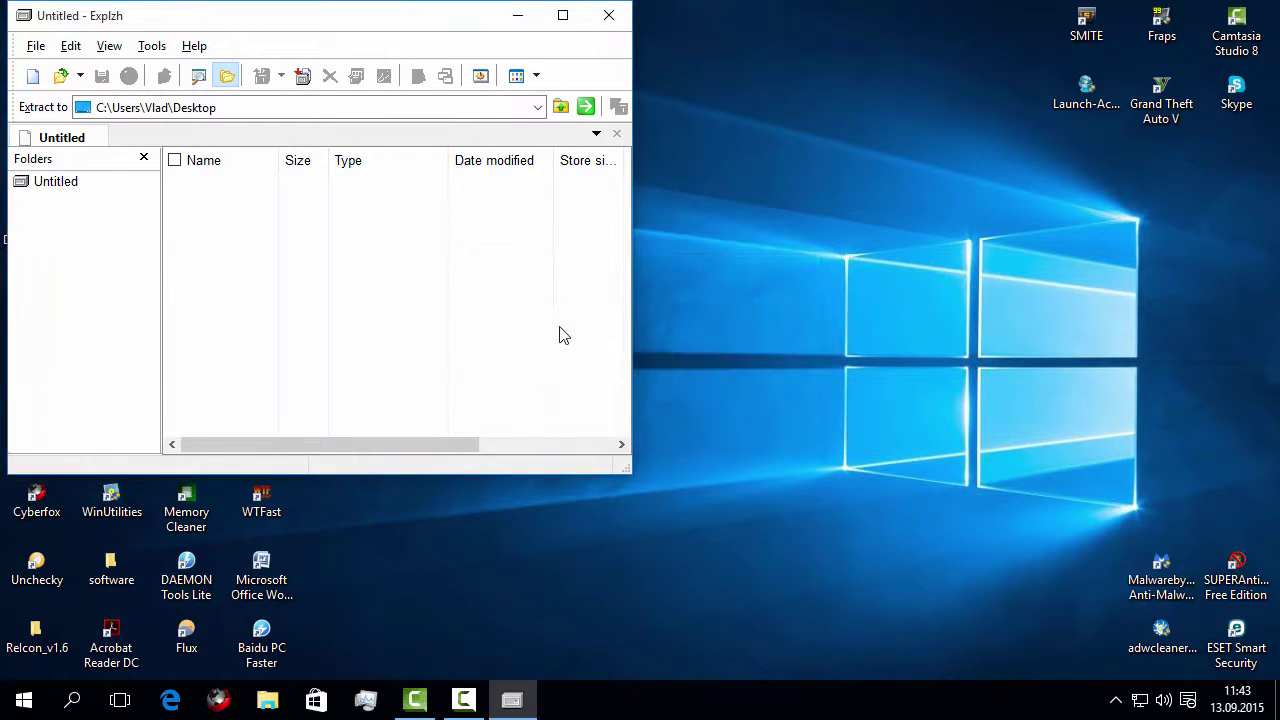
{"action": "left_click", "coordinate": [566, 26]}
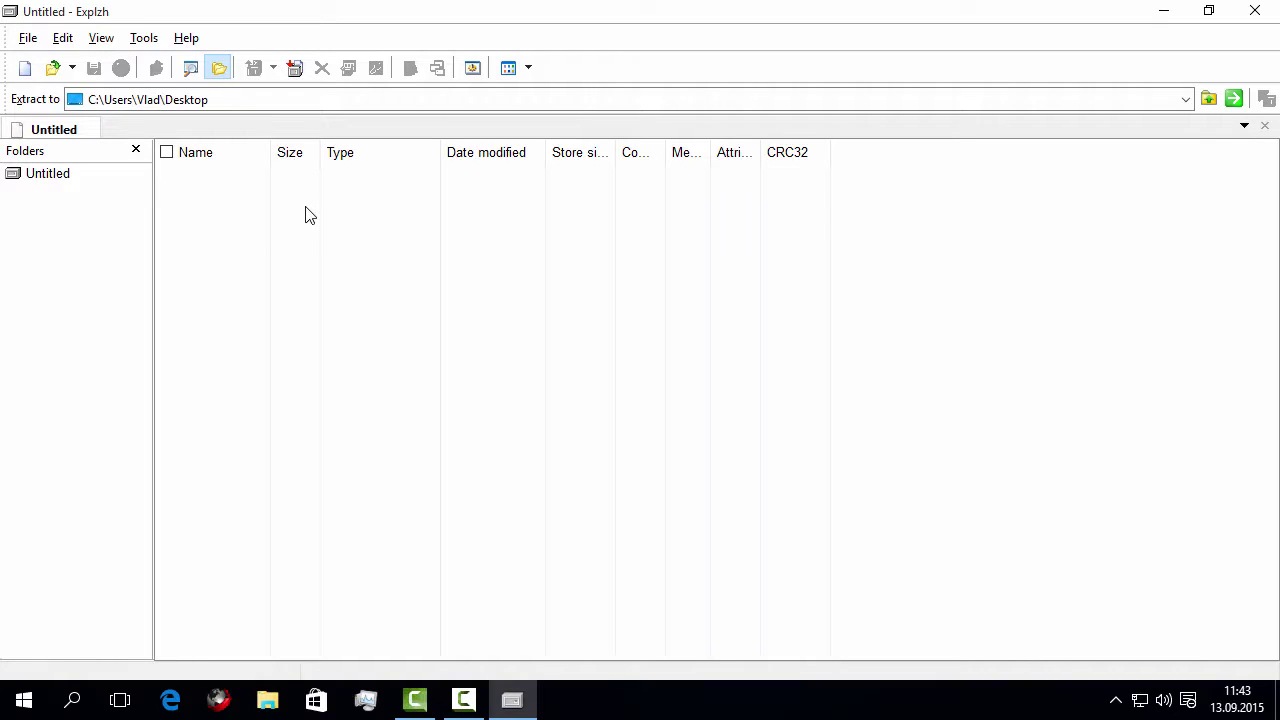
Step: Preview a new blank archive tab and the archive-opening dialog, dismiss both, and exit Explzh
{"action": "left_click", "coordinate": [26, 70]}
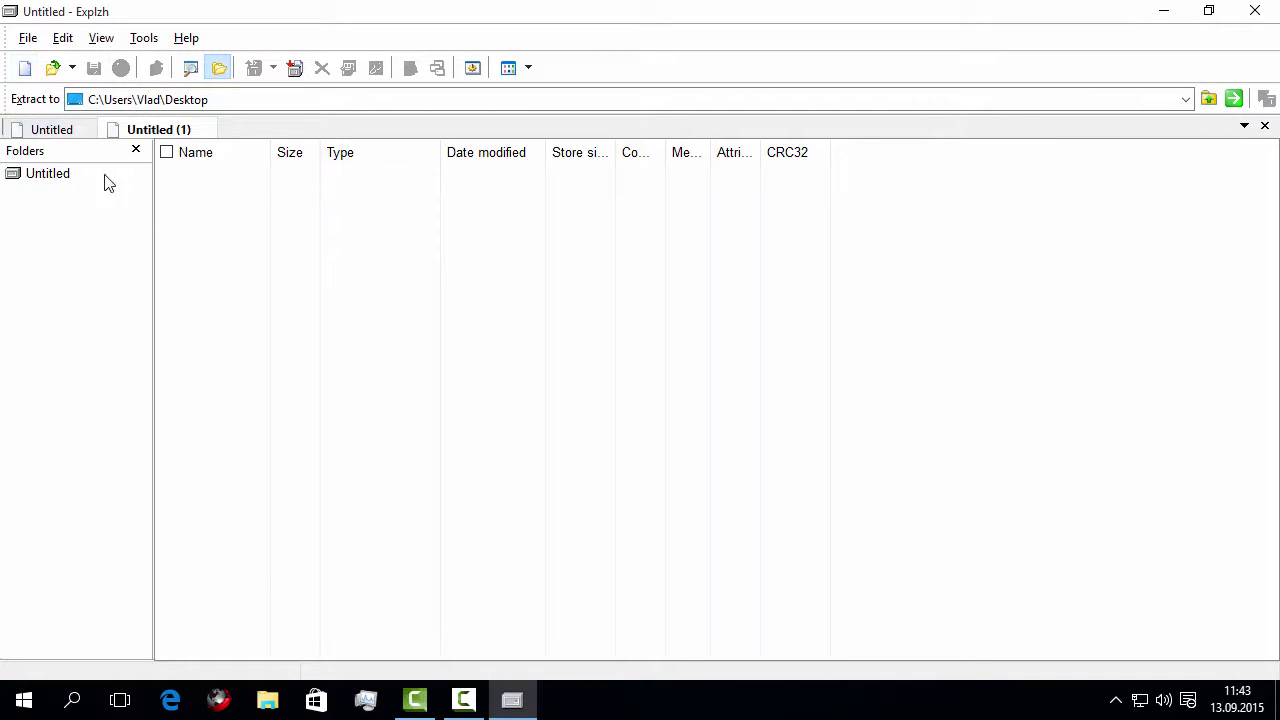
{"action": "left_click", "coordinate": [204, 130]}
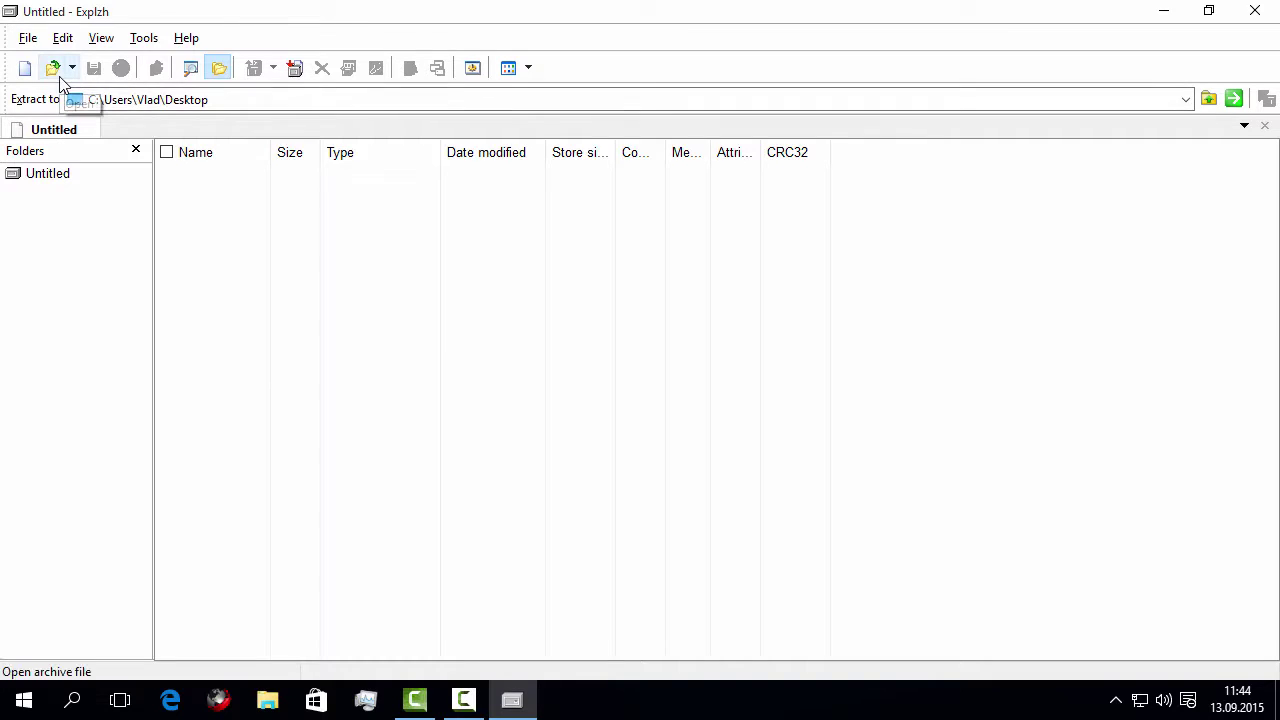
{"action": "left_click", "coordinate": [54, 68]}
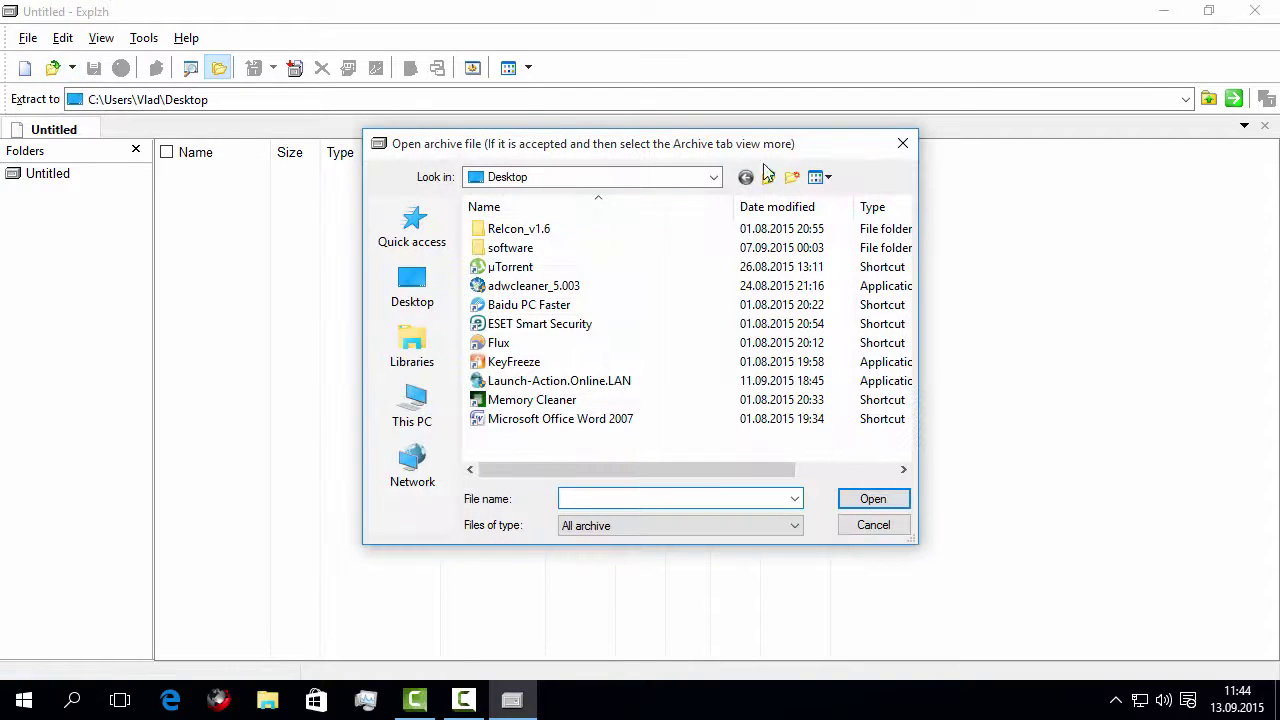
{"action": "left_click", "coordinate": [903, 143]}
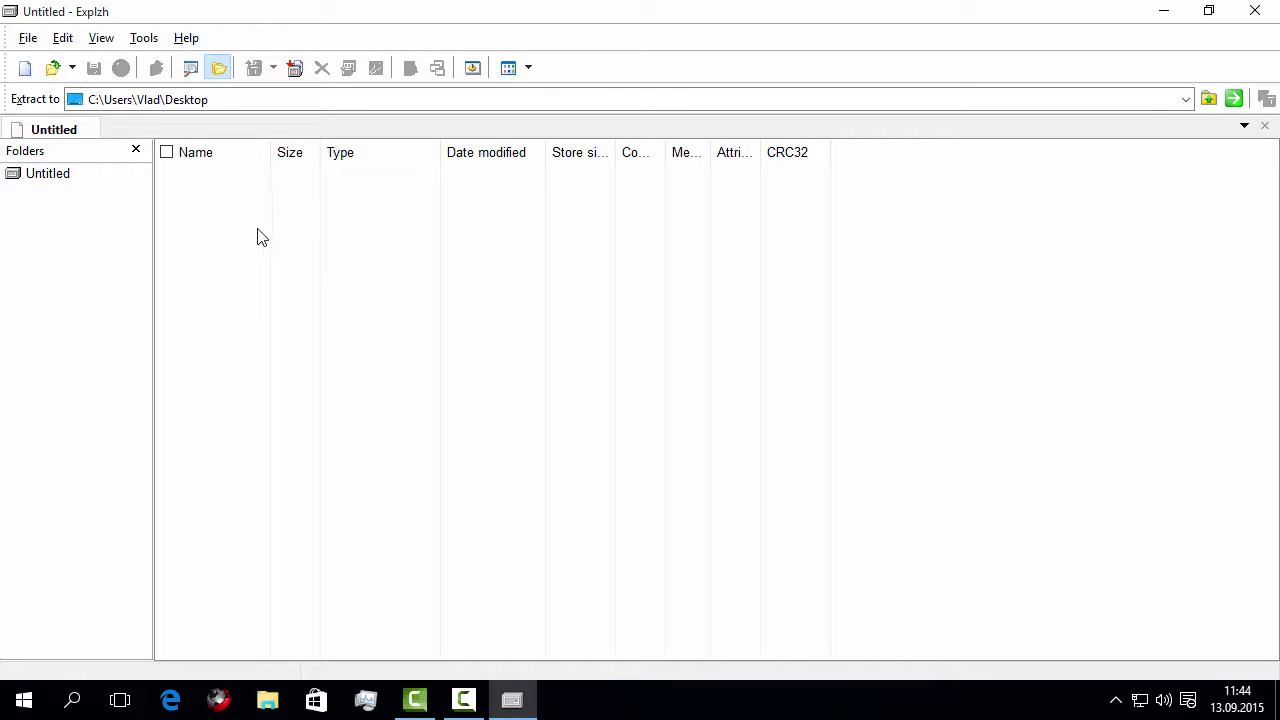
{"action": "left_click", "coordinate": [1255, 11]}
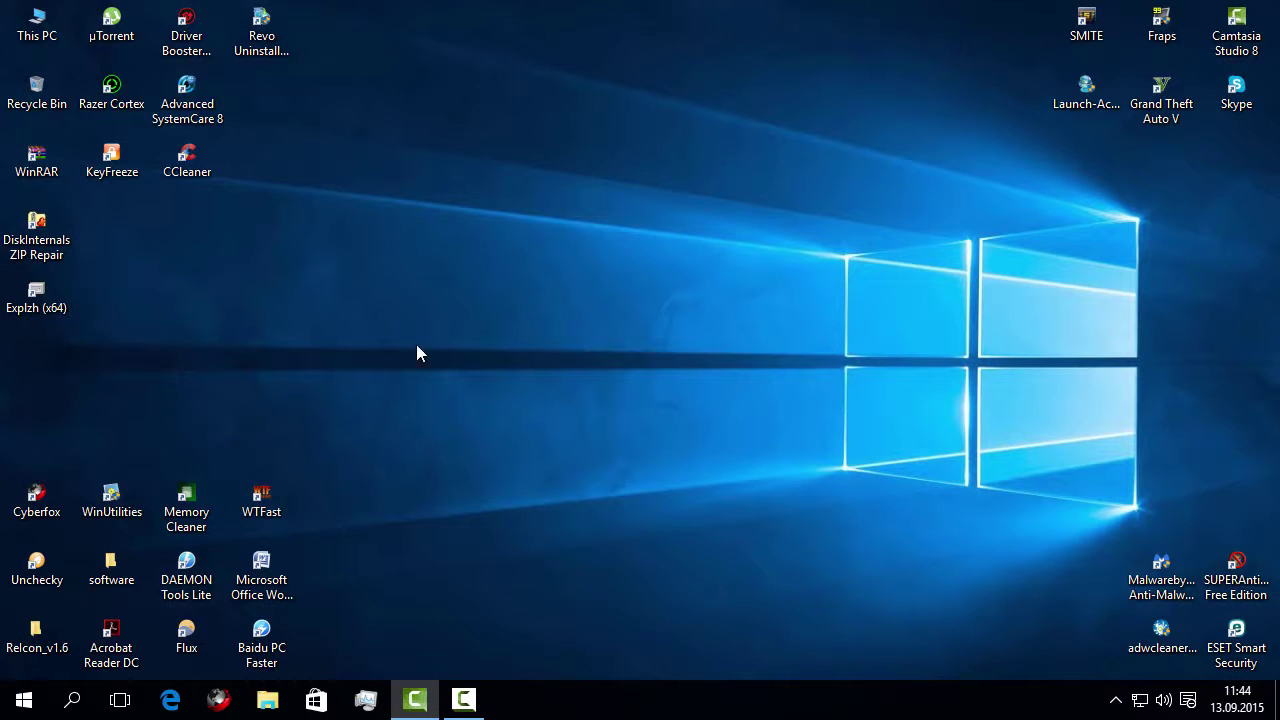
Step: Start a new archive from the CCleaner desktop shortcut, compare the Cab, Rar and Zip settings, and choose the Zip format
{"action": "right_click", "coordinate": [179, 145]}
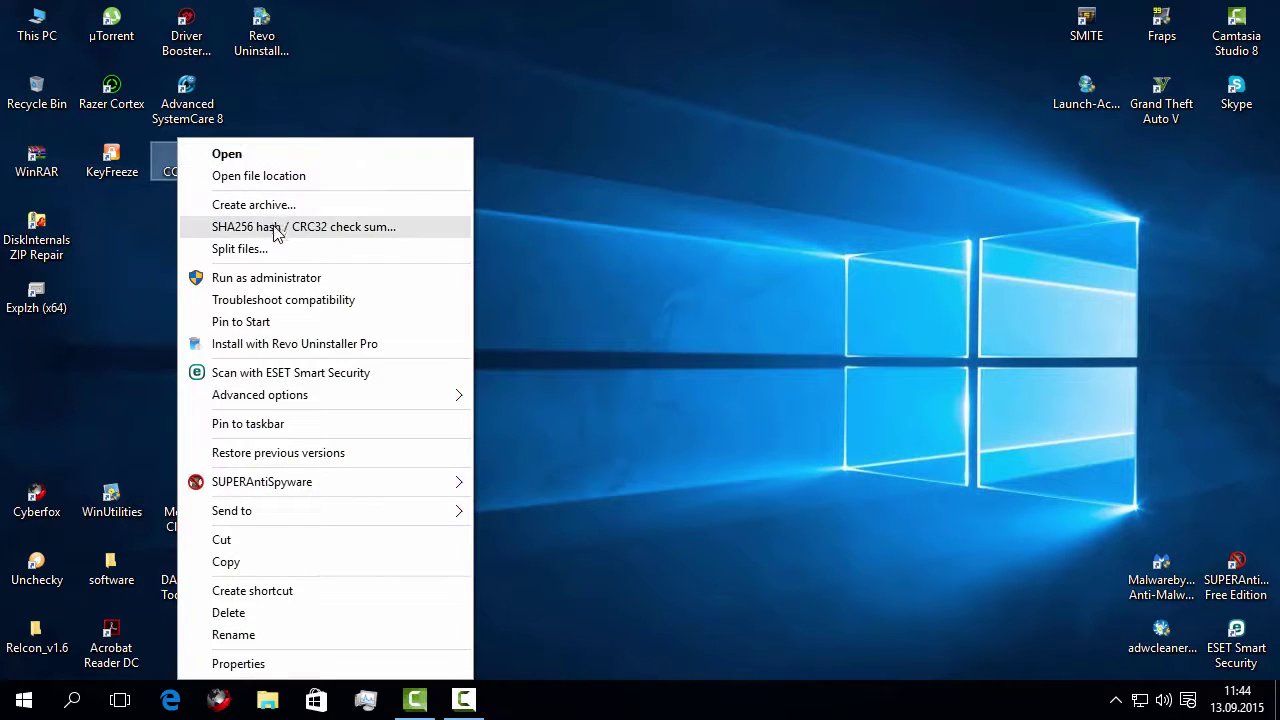
{"action": "left_click", "coordinate": [307, 207]}
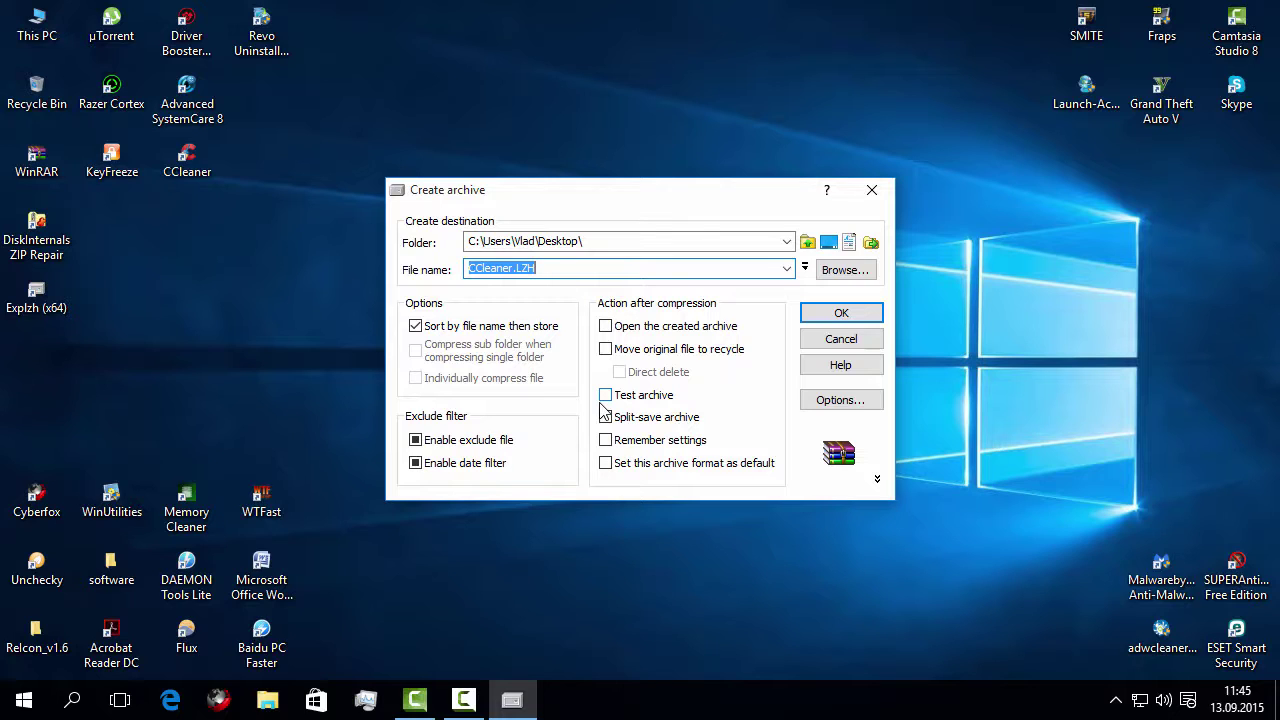
{"action": "left_click", "coordinate": [877, 479]}
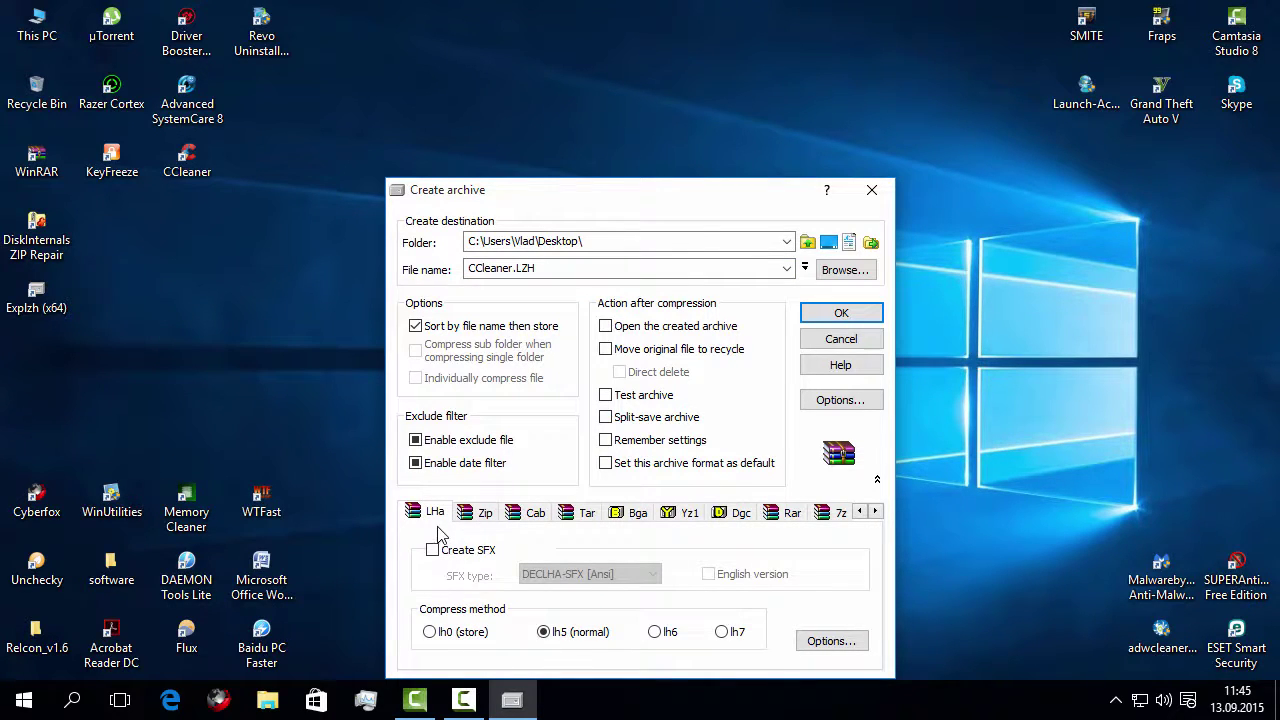
{"action": "left_click", "coordinate": [479, 514]}
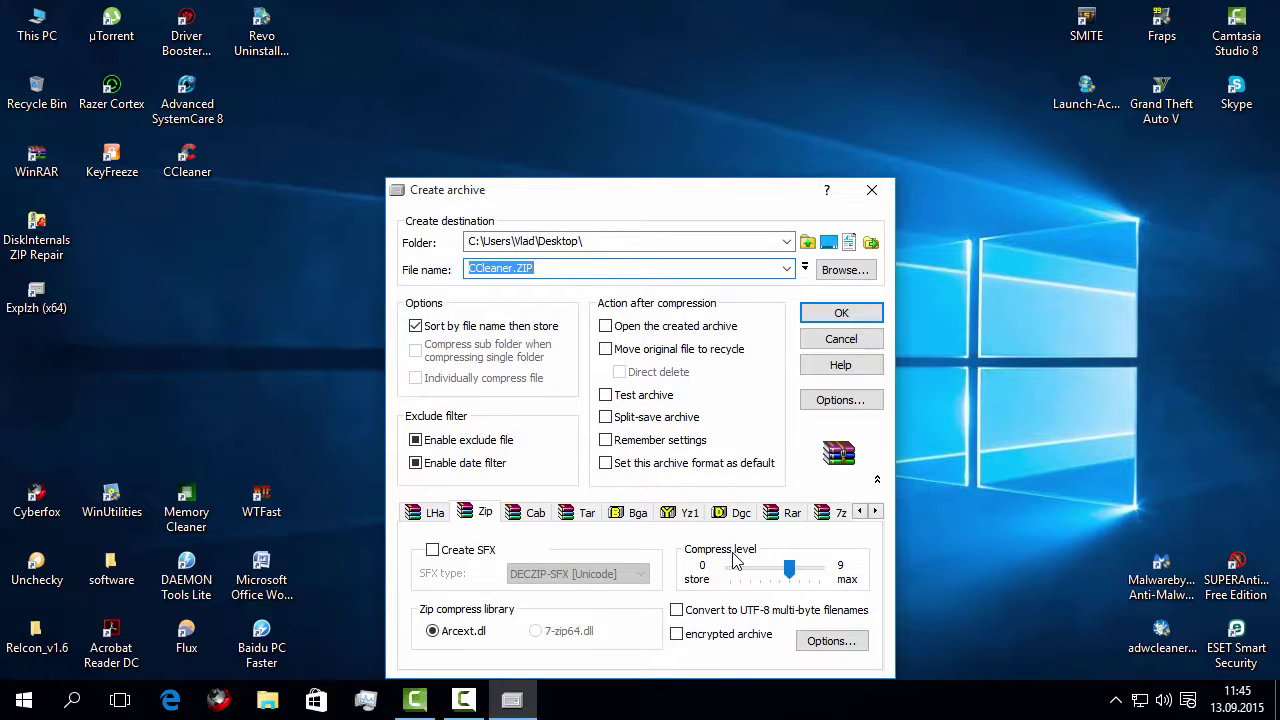
{"action": "left_click", "coordinate": [520, 514]}
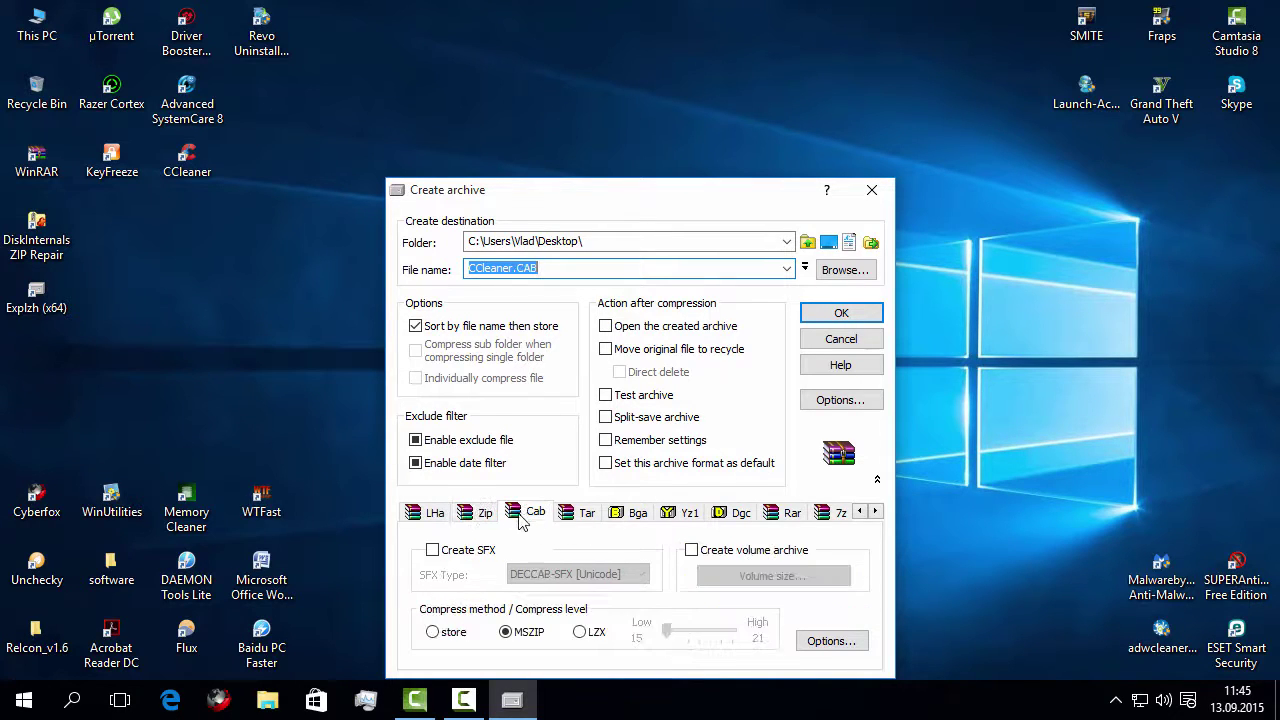
{"action": "left_click", "coordinate": [476, 512]}
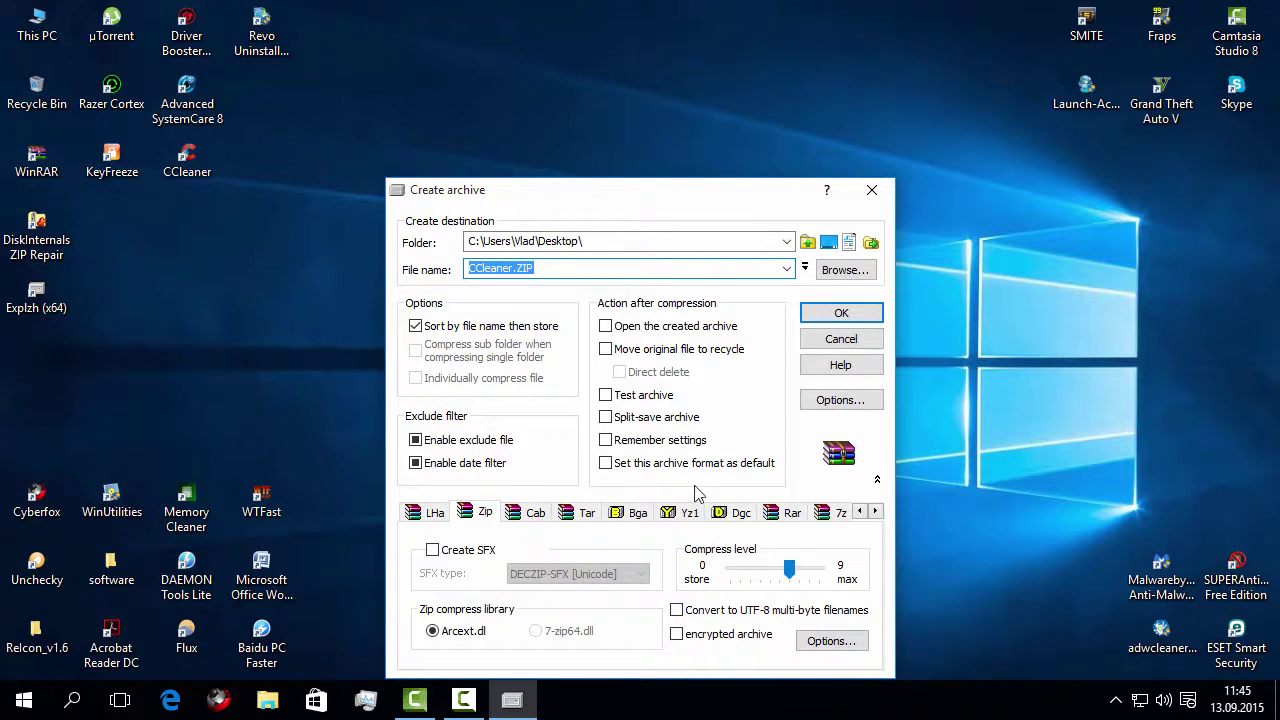
{"action": "left_click", "coordinate": [764, 513]}
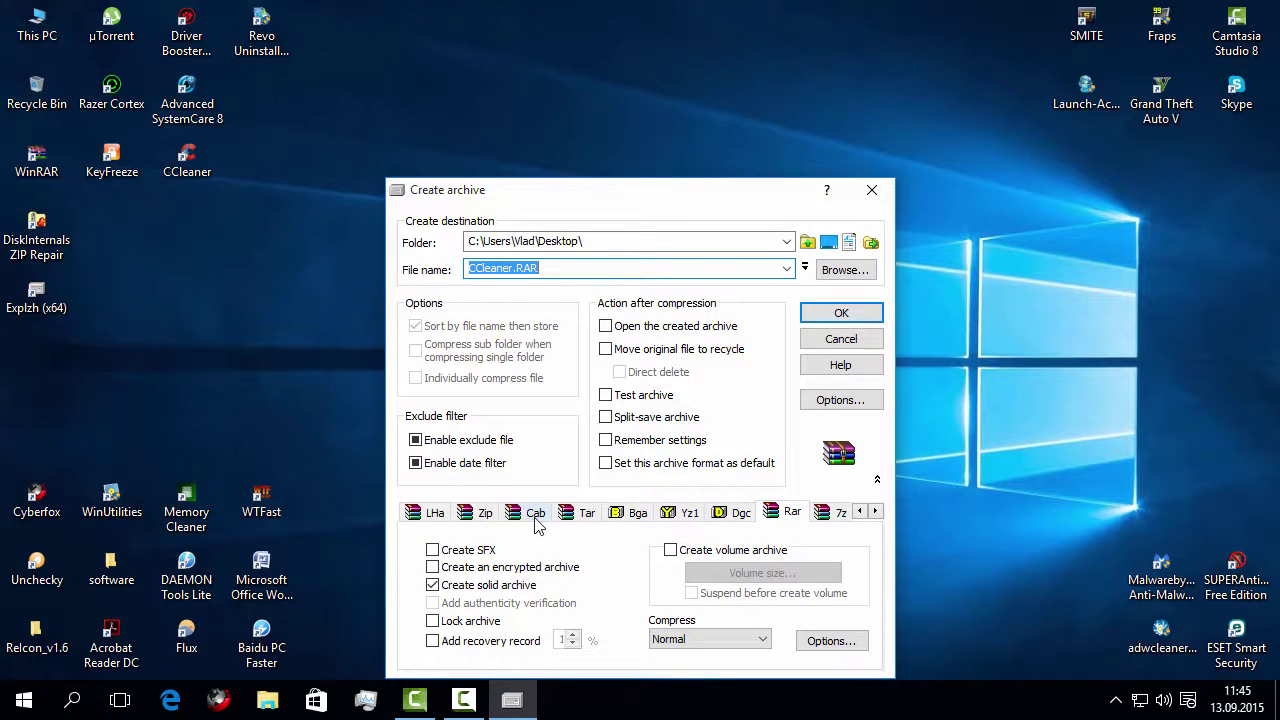
{"action": "left_click", "coordinate": [478, 514]}
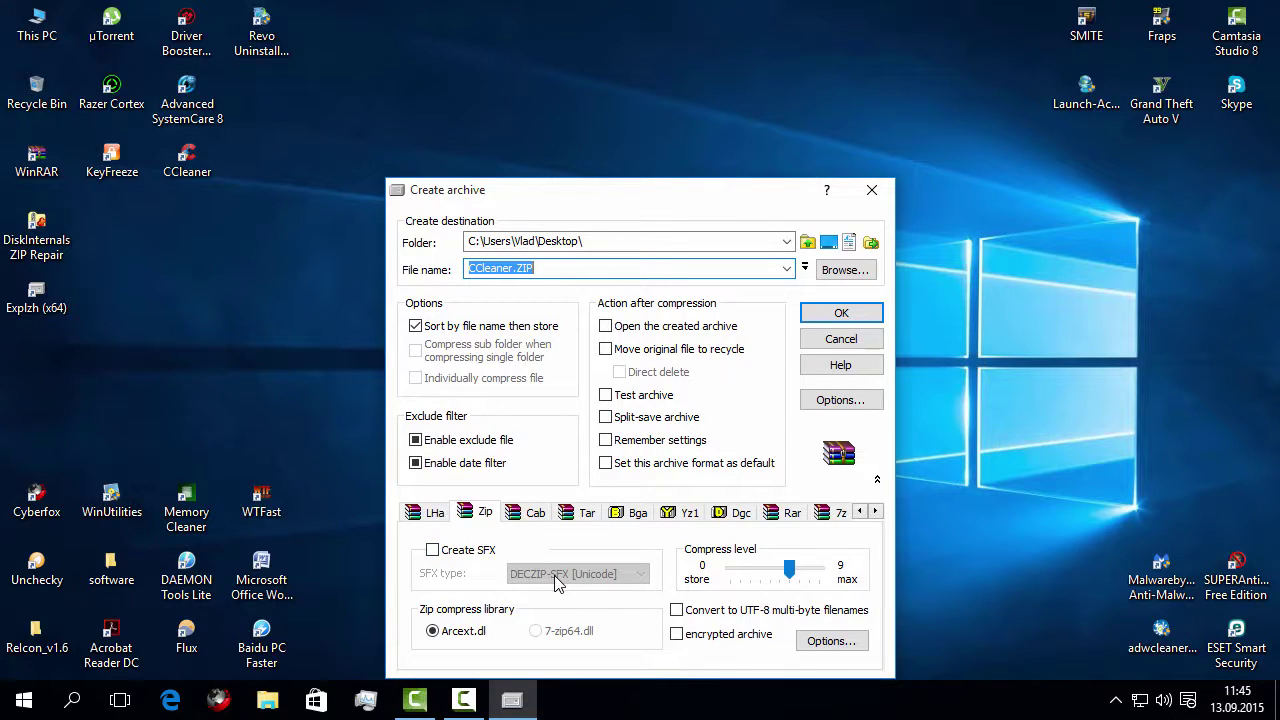
Step: Review the ZIP compression defaults and general compress options without changing them, and create CCleaner.ZIP on the desktop
{"action": "left_click", "coordinate": [840, 644]}
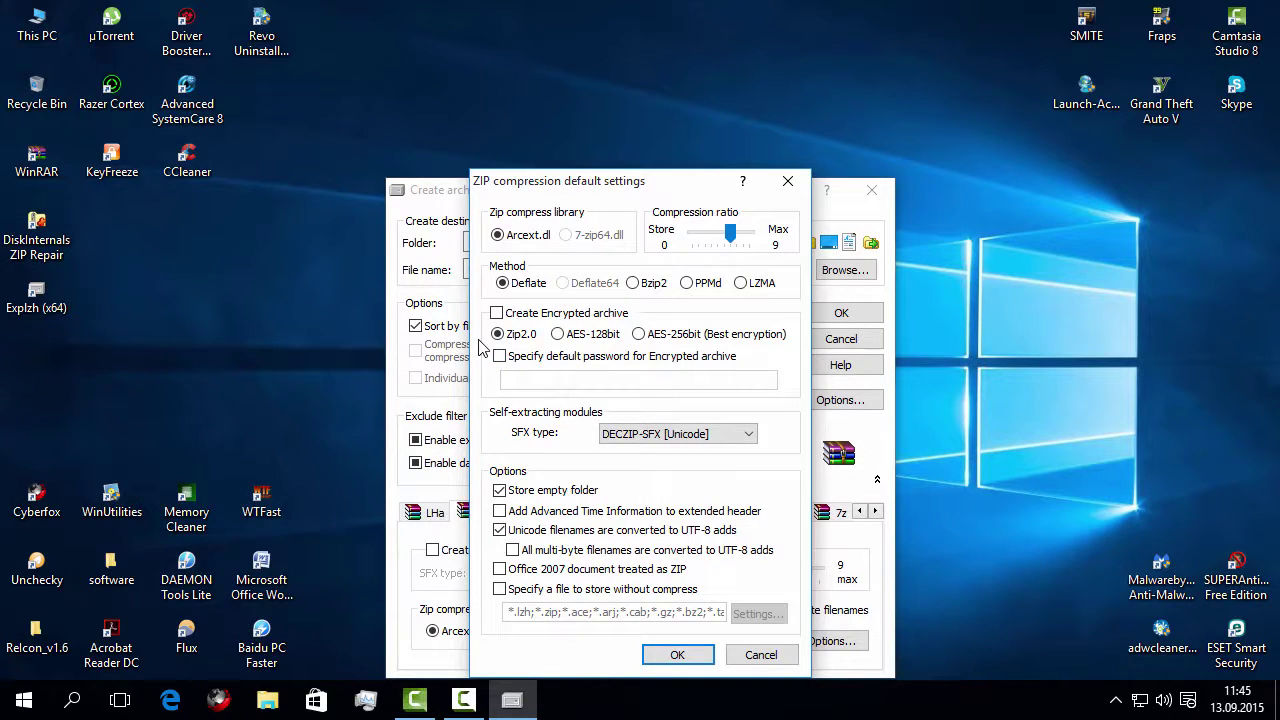
{"action": "left_click", "coordinate": [788, 181]}
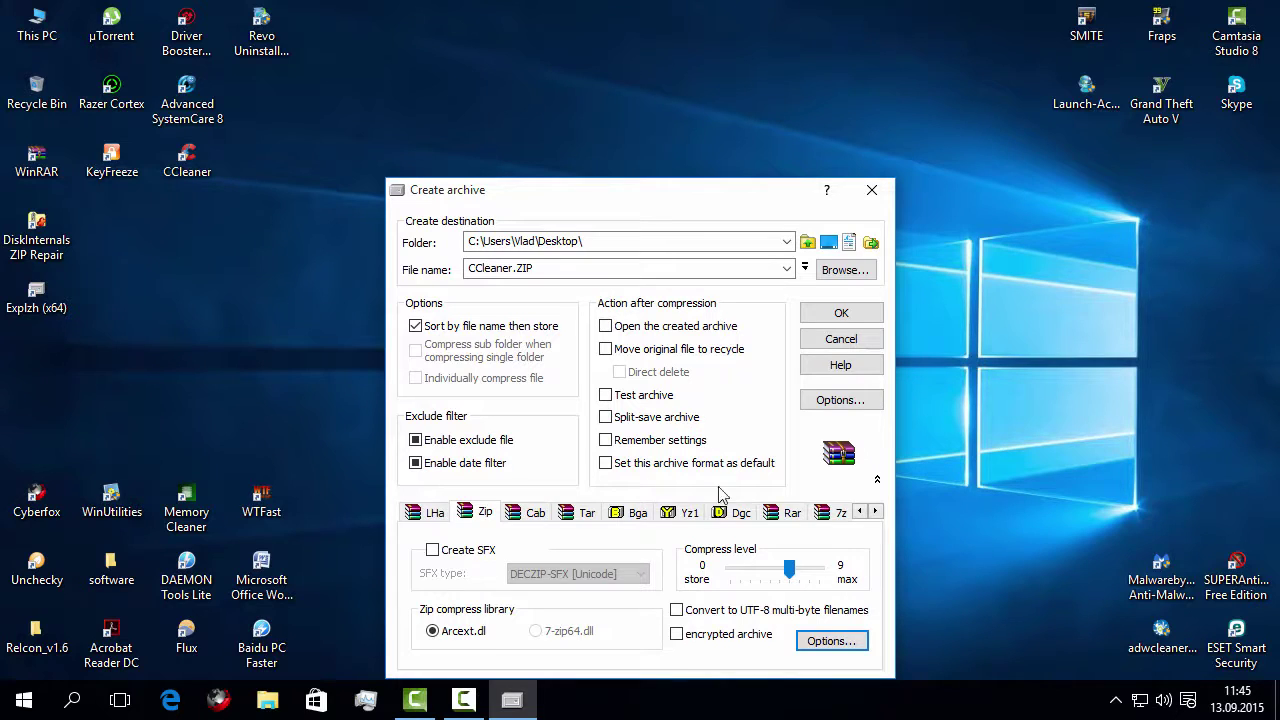
{"action": "left_click", "coordinate": [840, 400]}
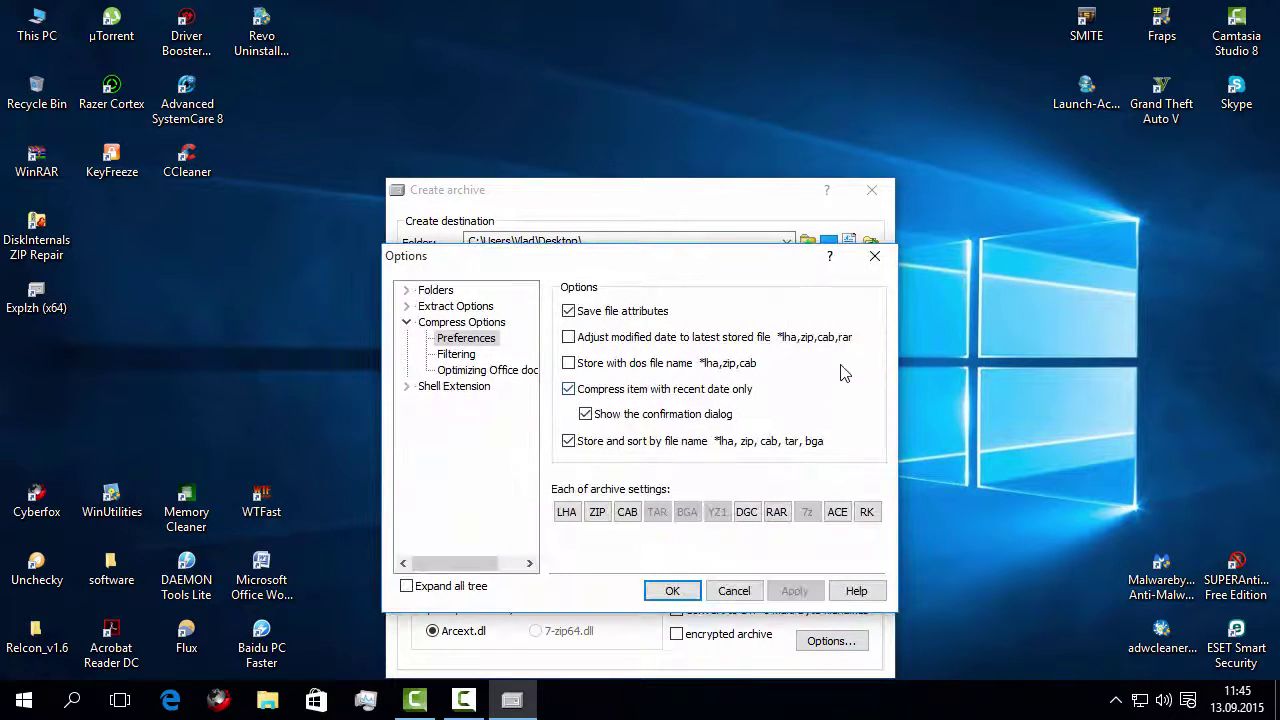
{"action": "left_click", "coordinate": [872, 258]}
{"action": "left_click", "coordinate": [845, 312]}
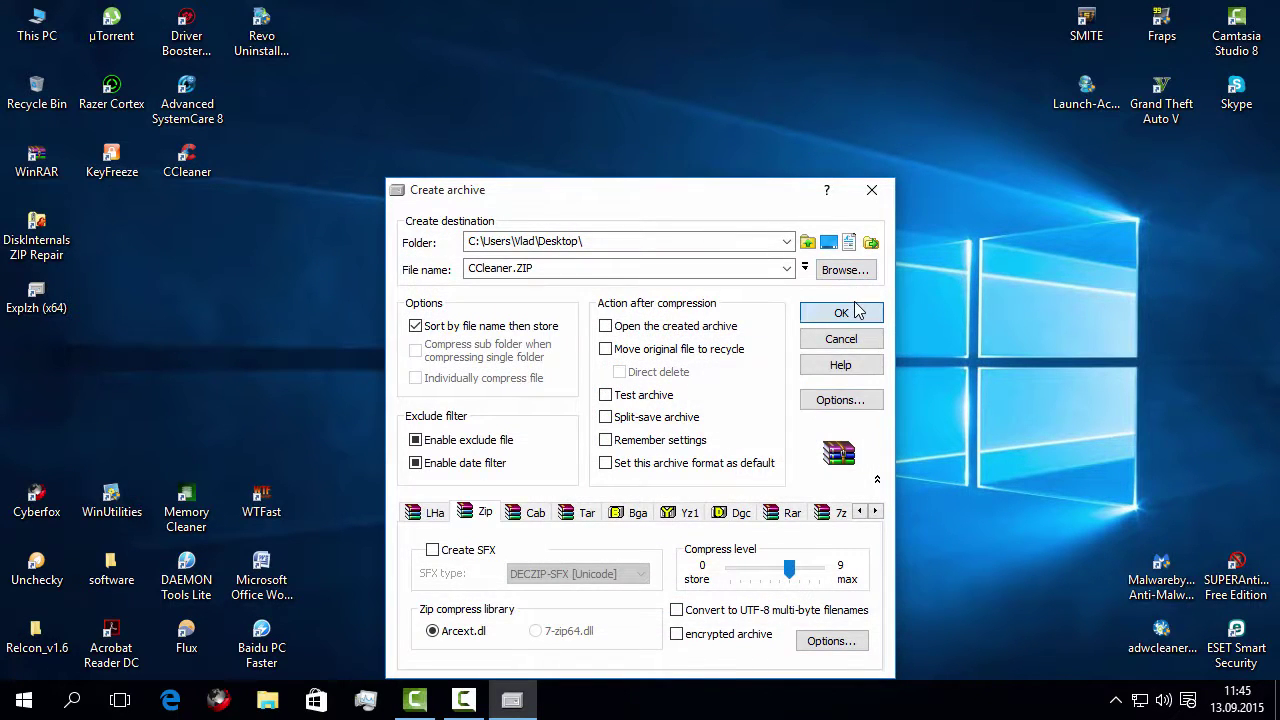
Step: Open CCleaner.ZIP from the desktop, launch the CCleaner.lnk shortcut stored in it, and close the CCleaner window
{"action": "double_click", "coordinate": [35, 372]}
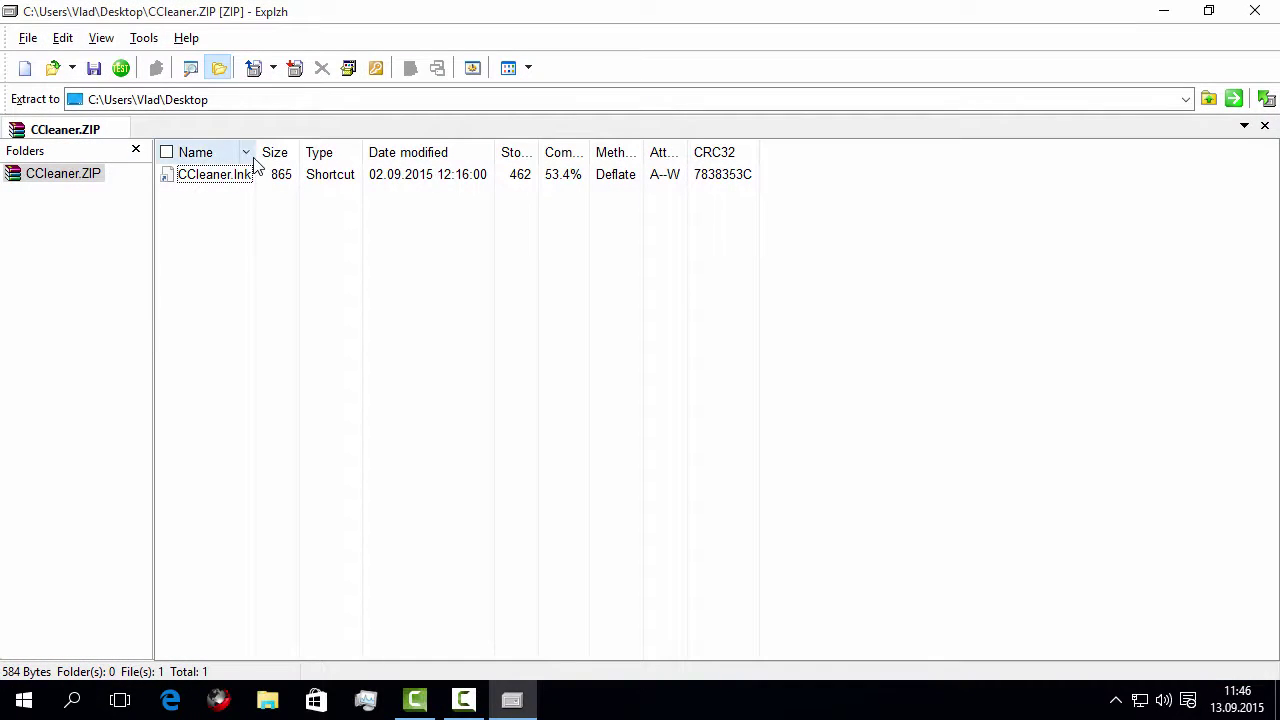
{"action": "left_click", "coordinate": [1254, 11]}
{"action": "double_click", "coordinate": [35, 365]}
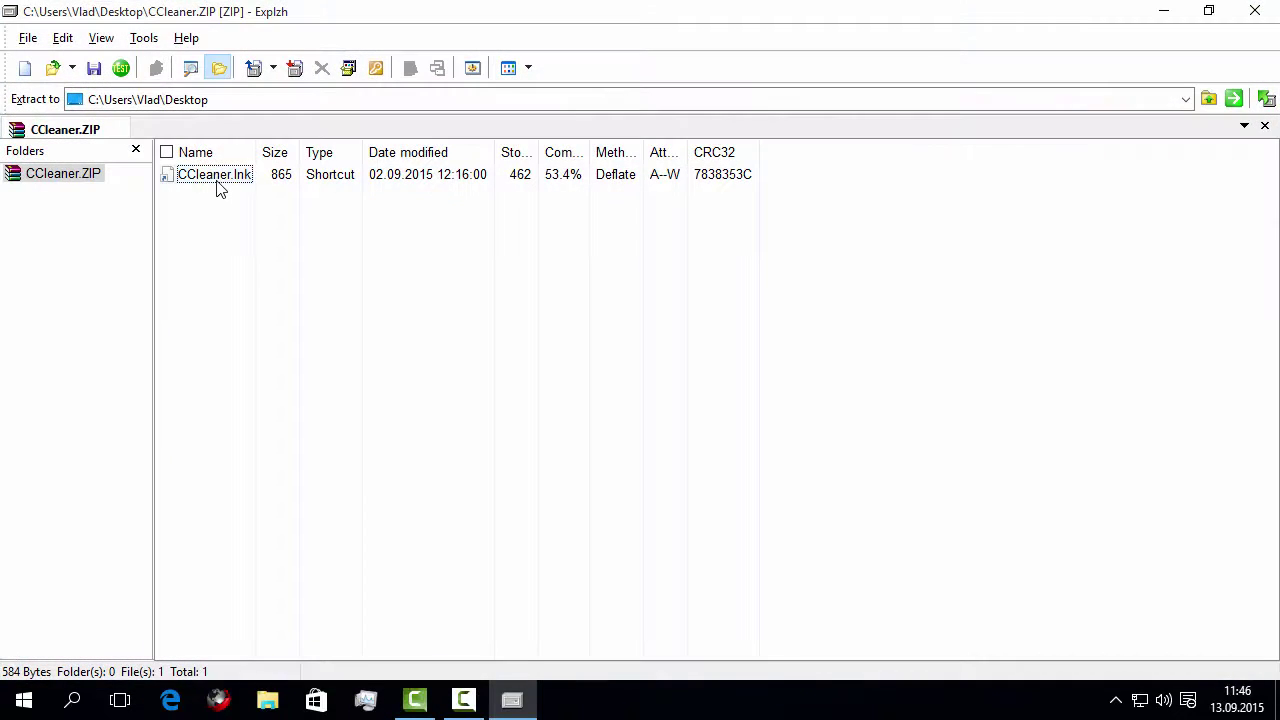
{"action": "left_click", "coordinate": [218, 185]}
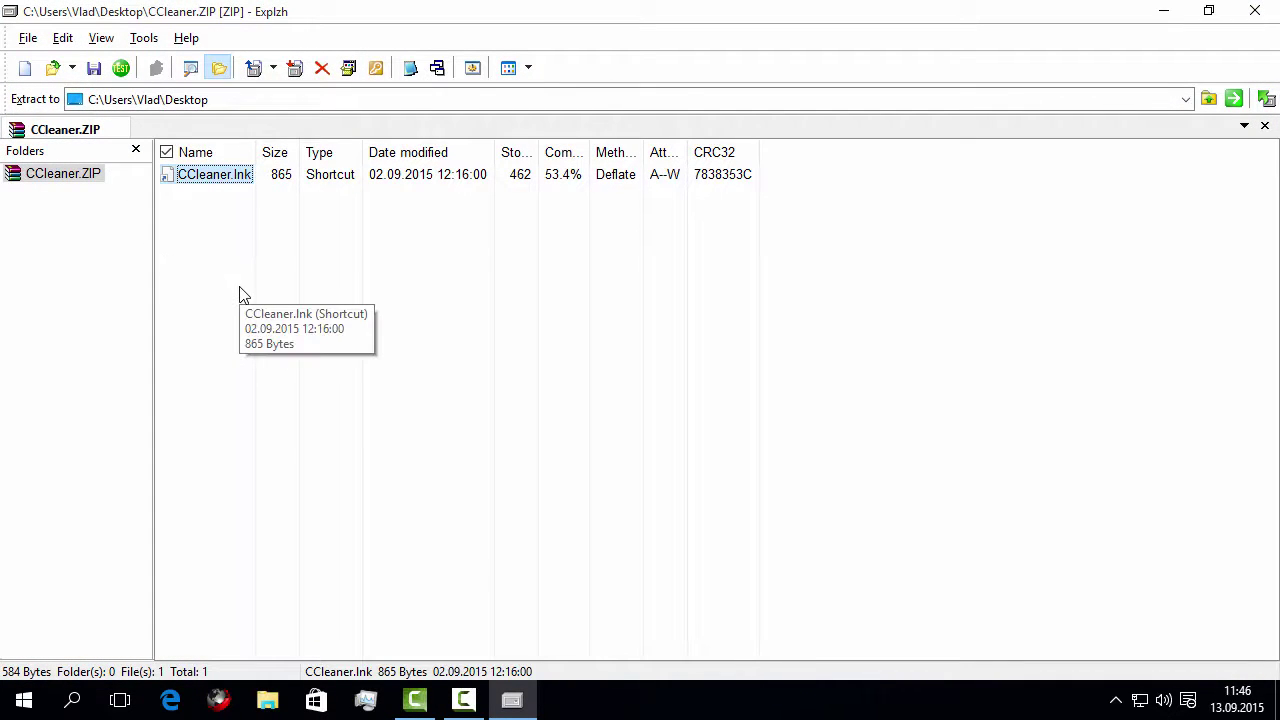
{"action": "right_click", "coordinate": [193, 176]}
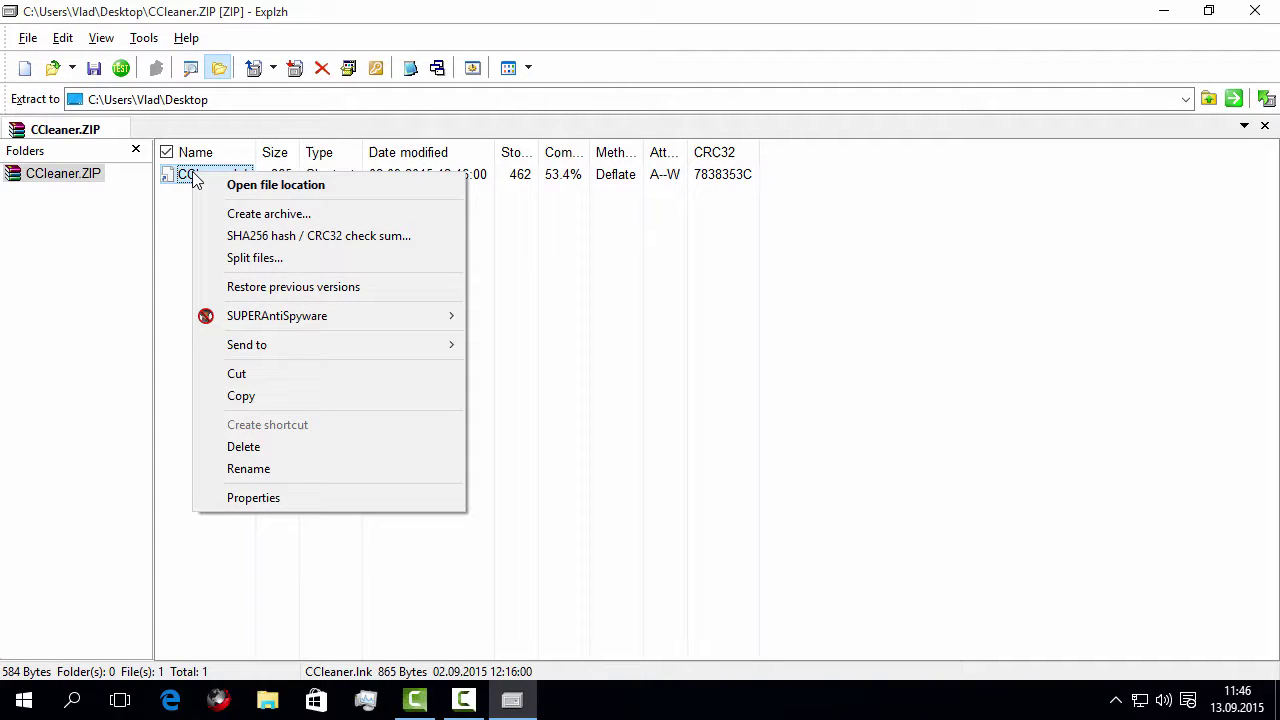
{"action": "double_click", "coordinate": [180, 182]}
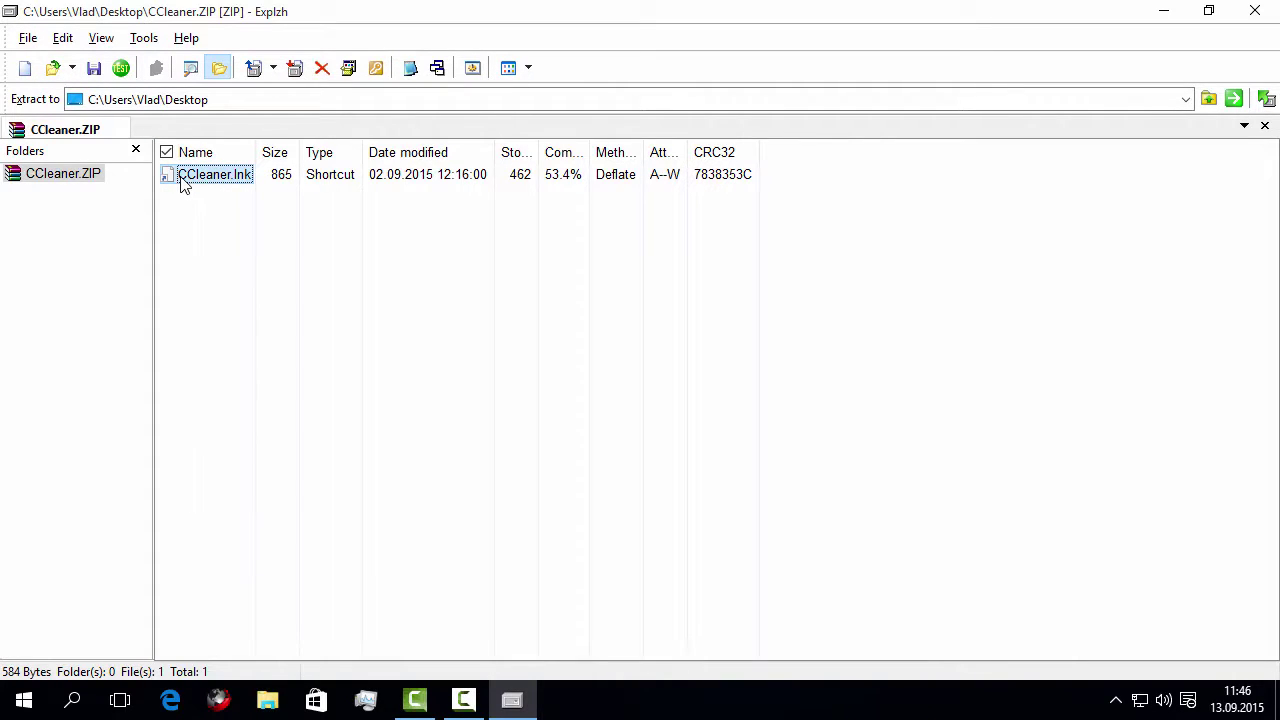
{"action": "left_click", "coordinate": [989, 57]}
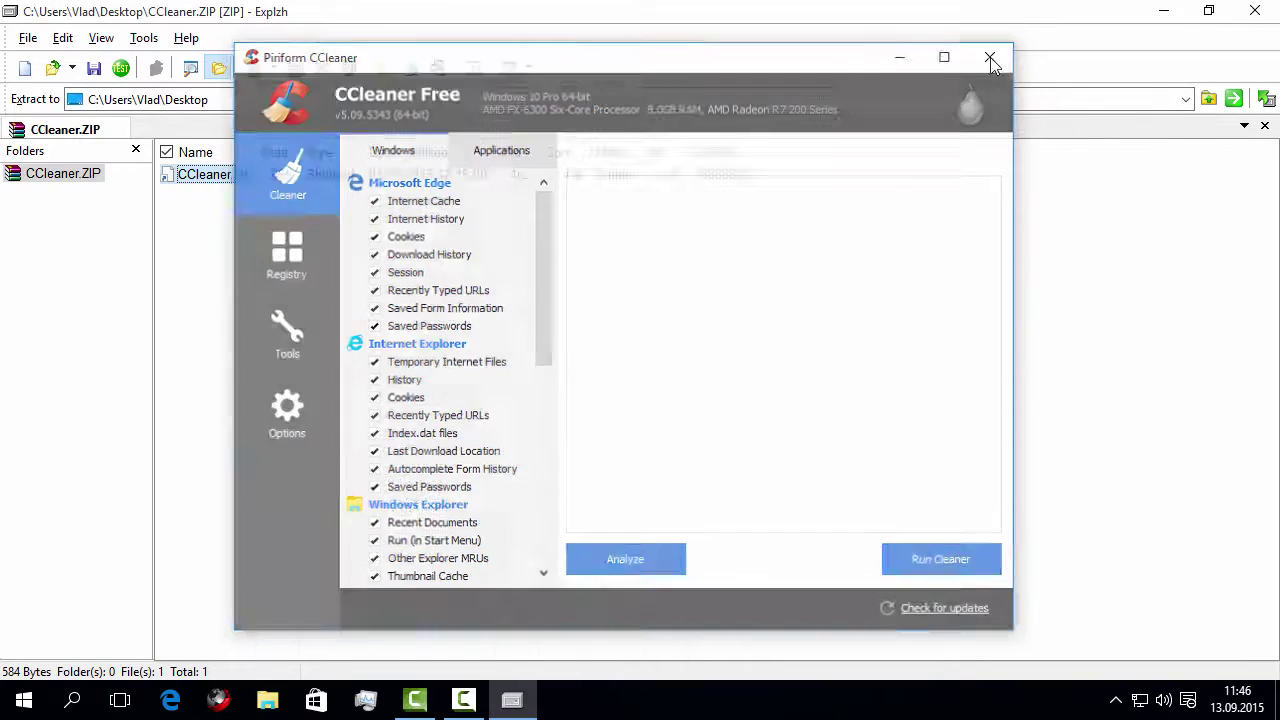
Step: Restore the archive window to a smaller size, extract CCleaner.lnk onto the empty desktop area, and exit Explzh
{"action": "left_click", "coordinate": [1226, 22]}
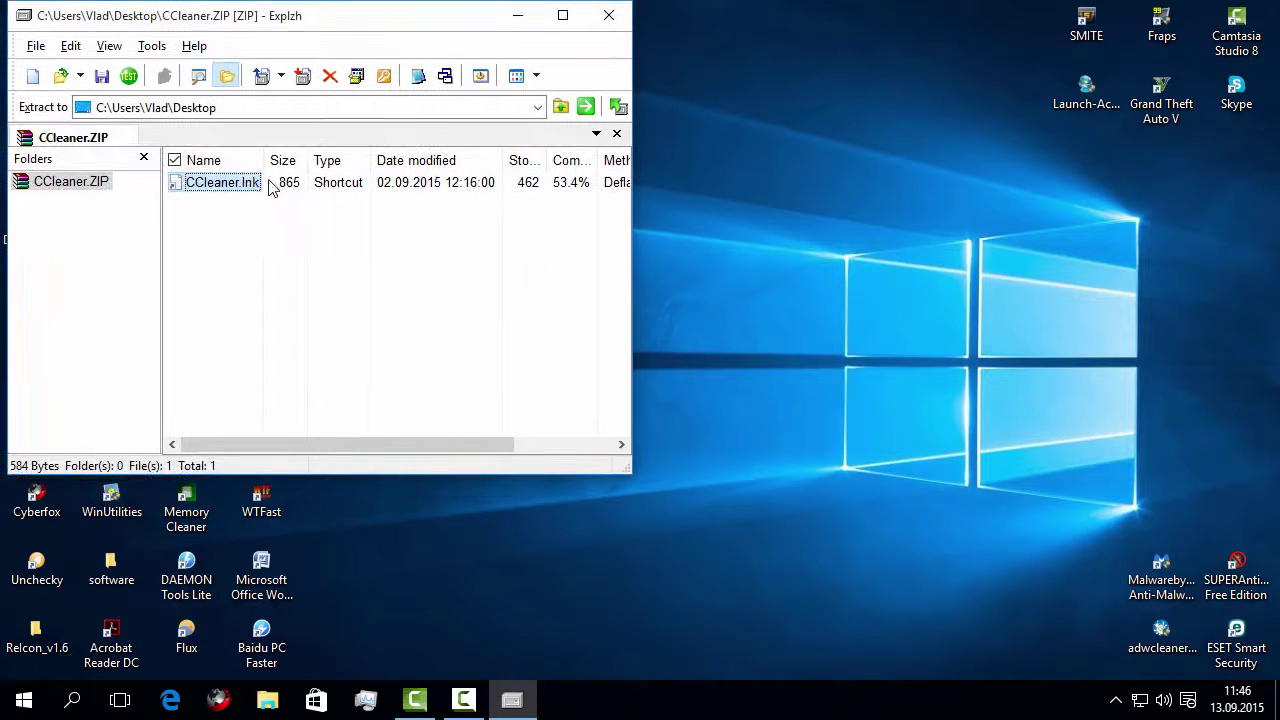
{"action": "left_click_drag", "start_coordinate": [250, 183], "coordinate": [881, 262]}
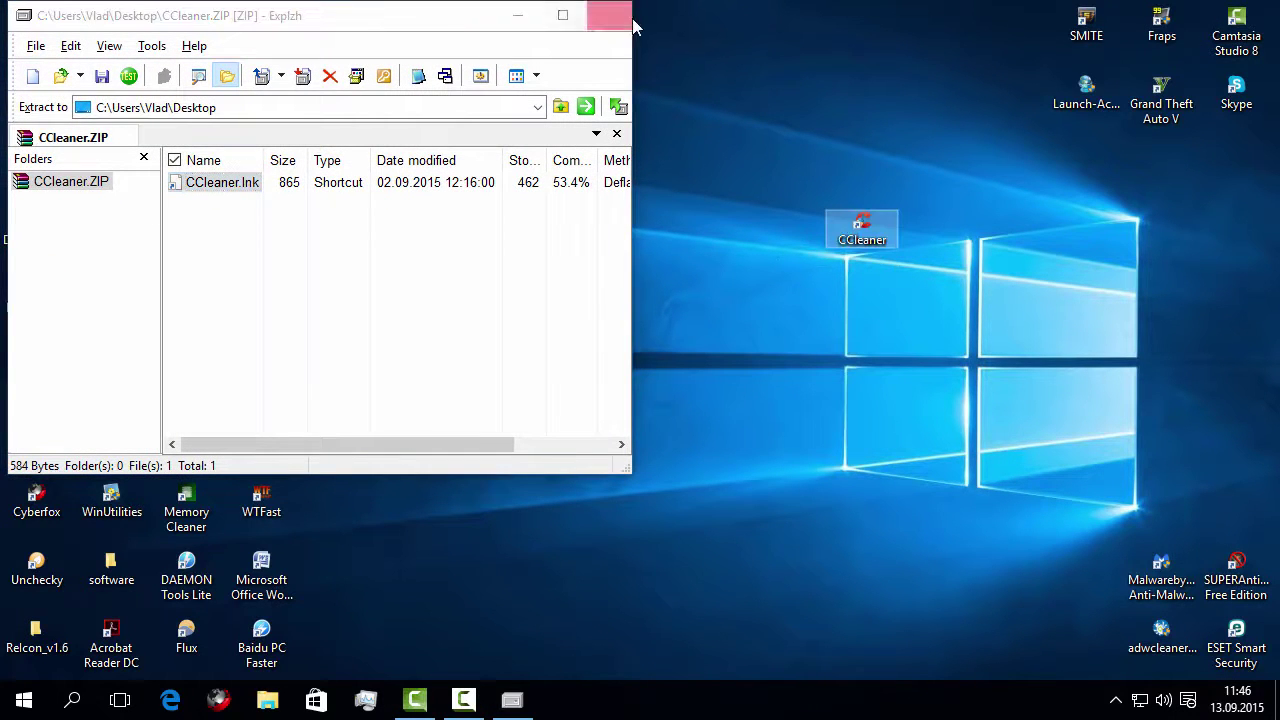
{"action": "left_click", "coordinate": [608, 15]}
Step: Delete the extracted CCleaner shortcut and the CCleaner.ZIP archive from the desktop
{"action": "left_click", "coordinate": [888, 244]}
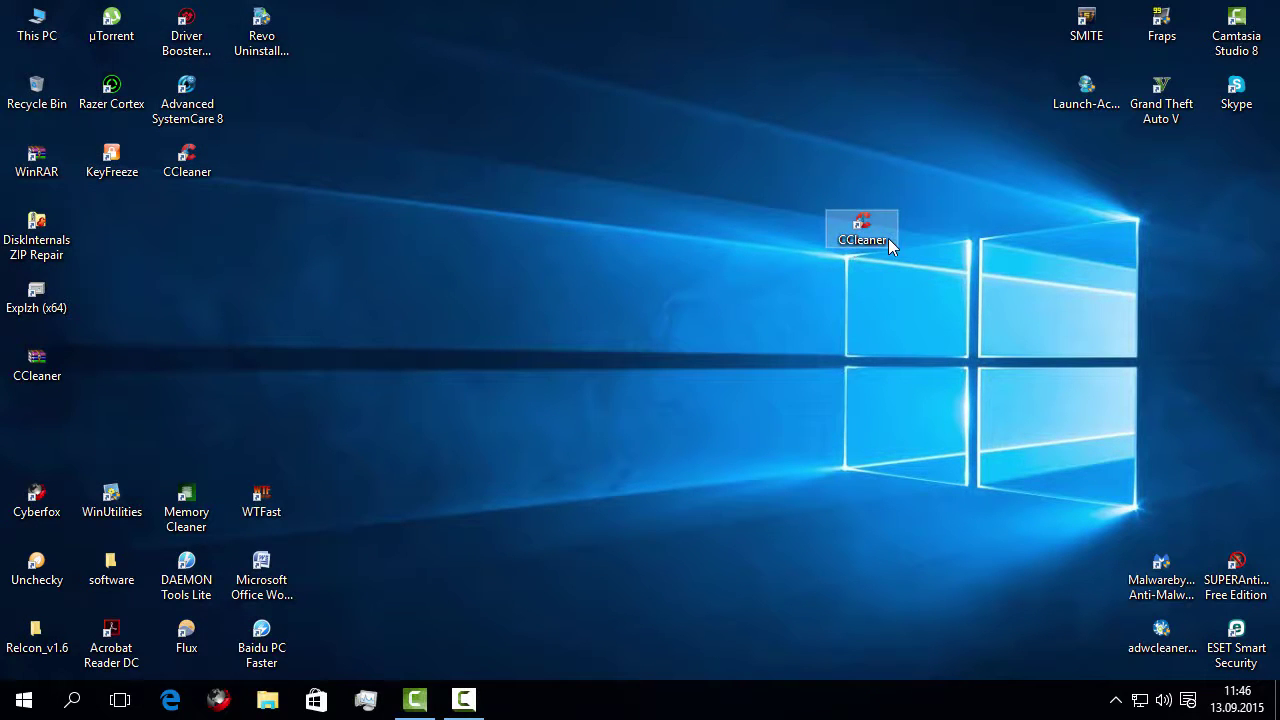
{"action": "key", "text": "Delete"}
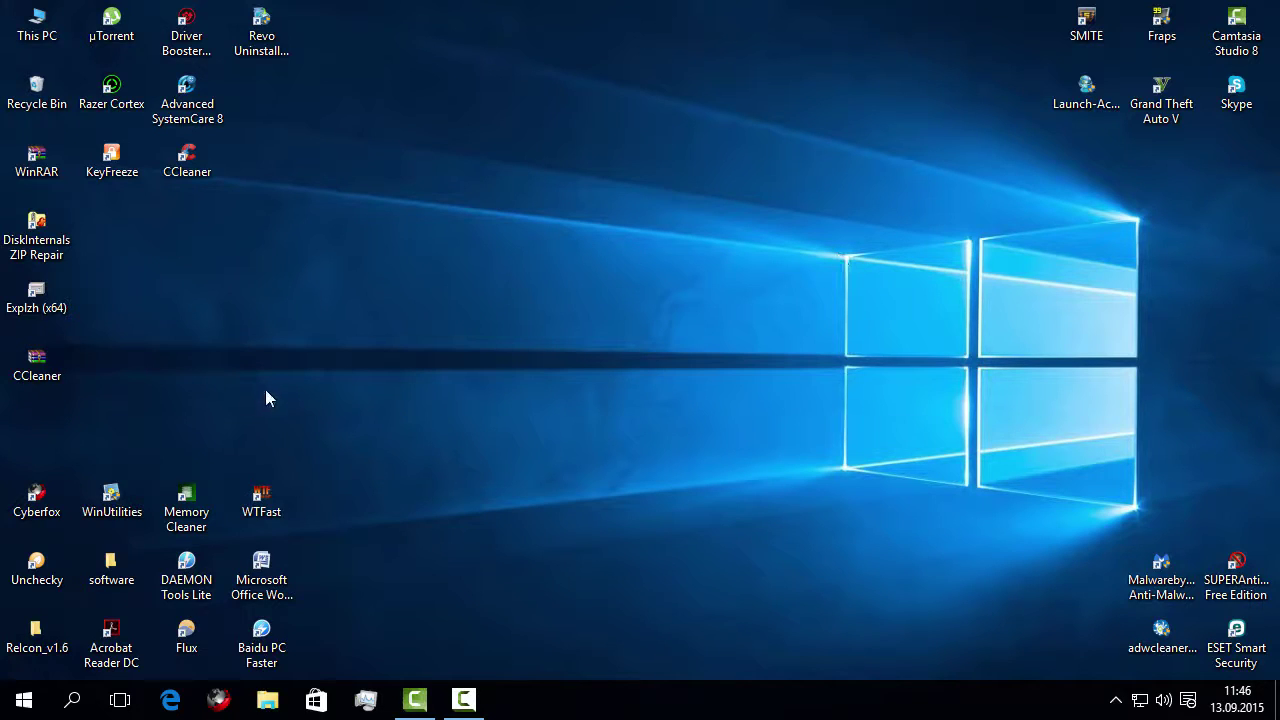
{"action": "left_click_drag", "start_coordinate": [272, 390], "coordinate": [4, 355]}
{"action": "key", "text": "Delete"}
Step: Launch Explzh maximized and open the Split file tool, previewing its source file picker without choosing a file
{"action": "double_click", "coordinate": [33, 302]}
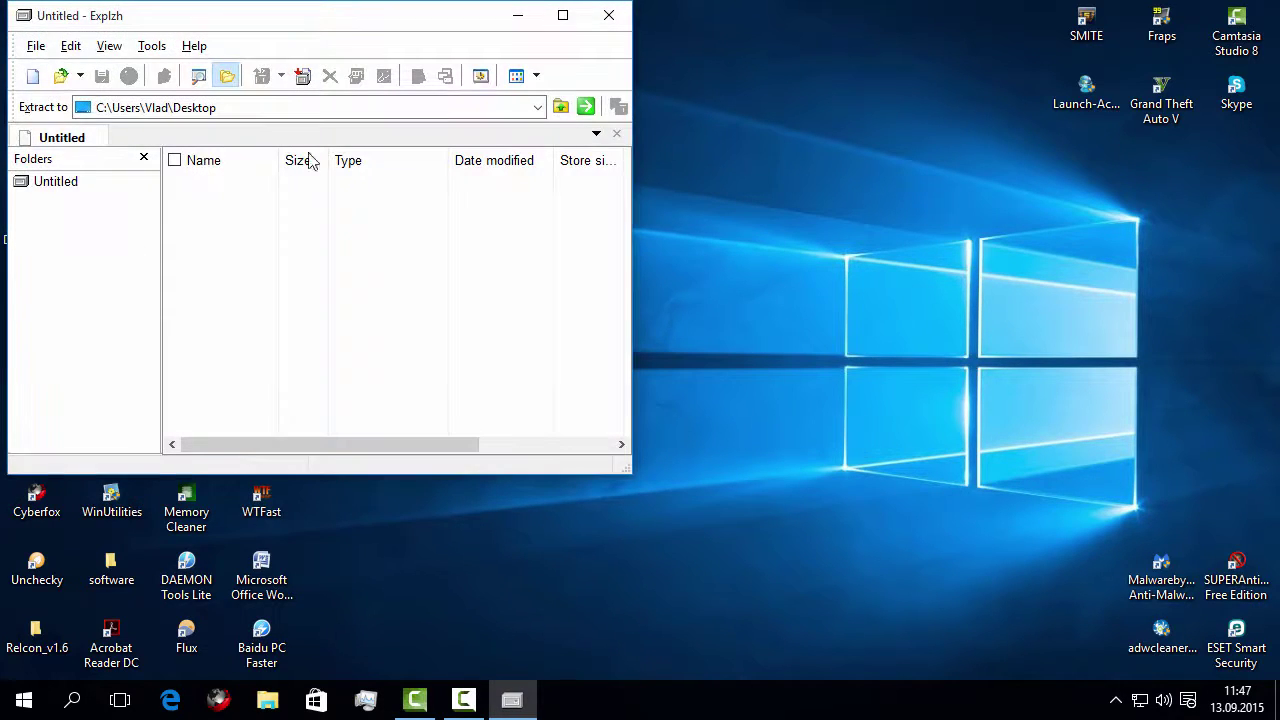
{"action": "left_click", "coordinate": [564, 17]}
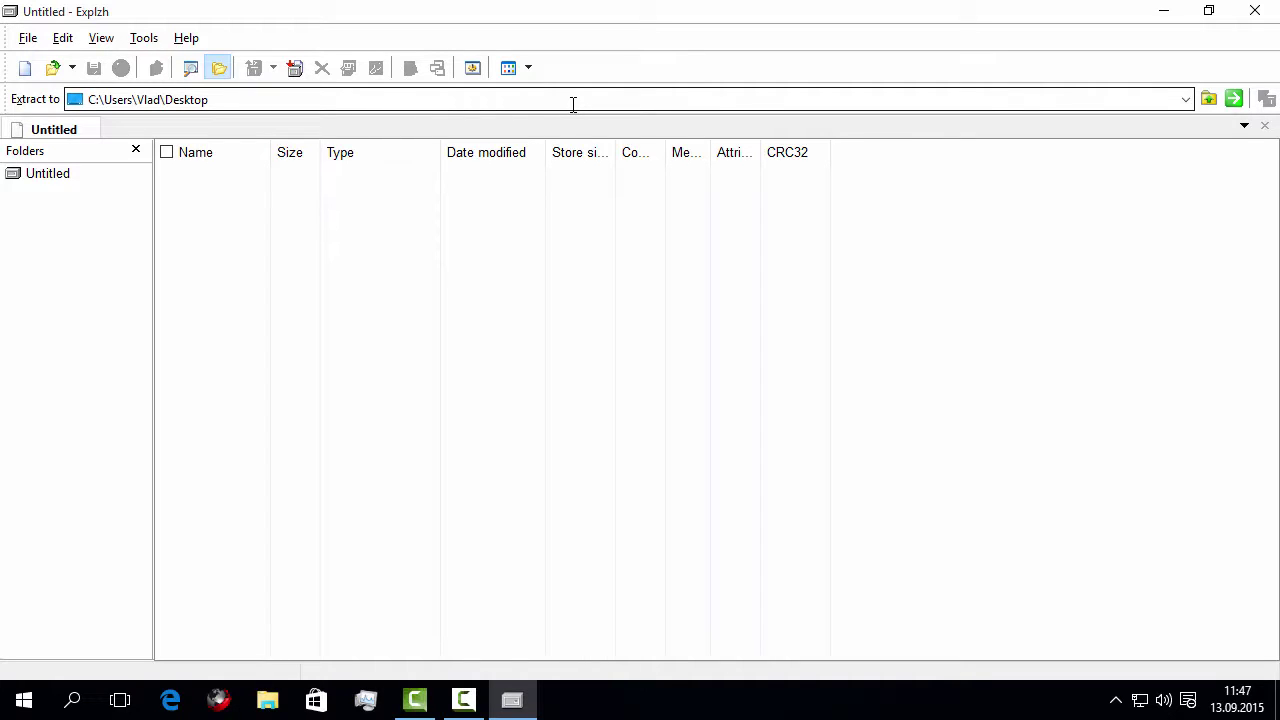
{"action": "left_click", "coordinate": [70, 40]}
{"action": "mouse_move", "coordinate": [137, 38]}
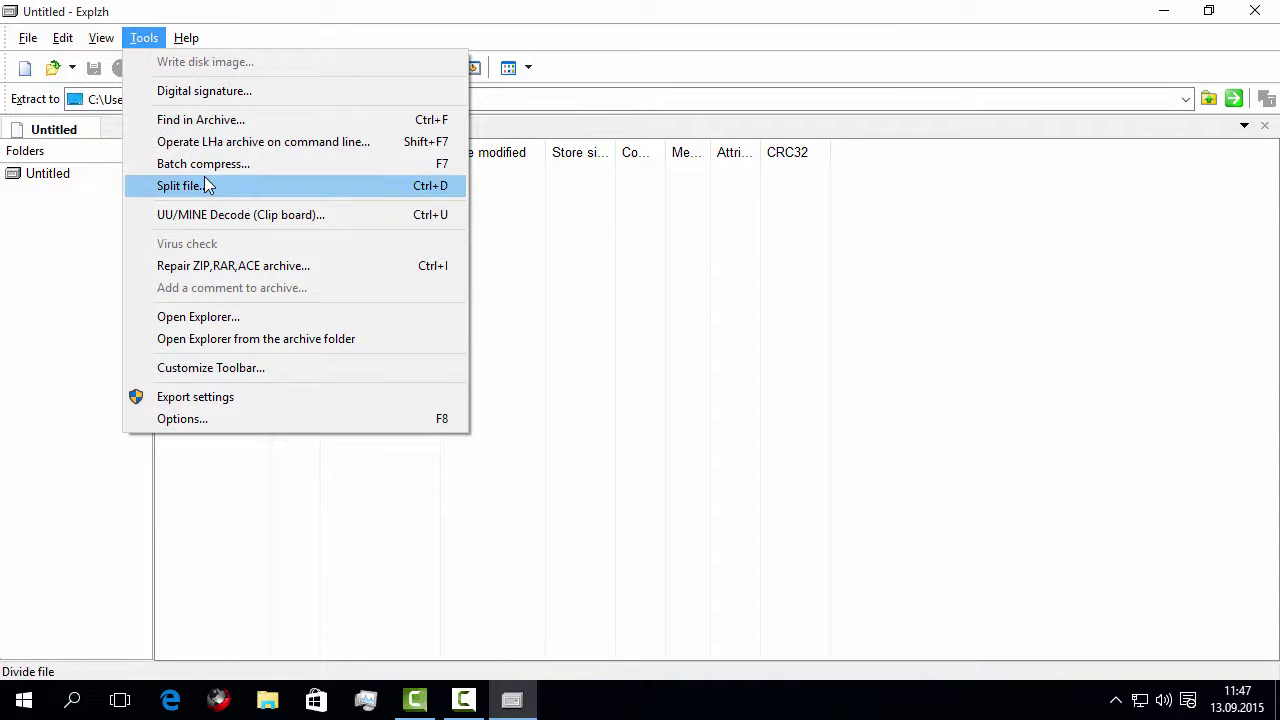
{"action": "left_click", "coordinate": [168, 185]}
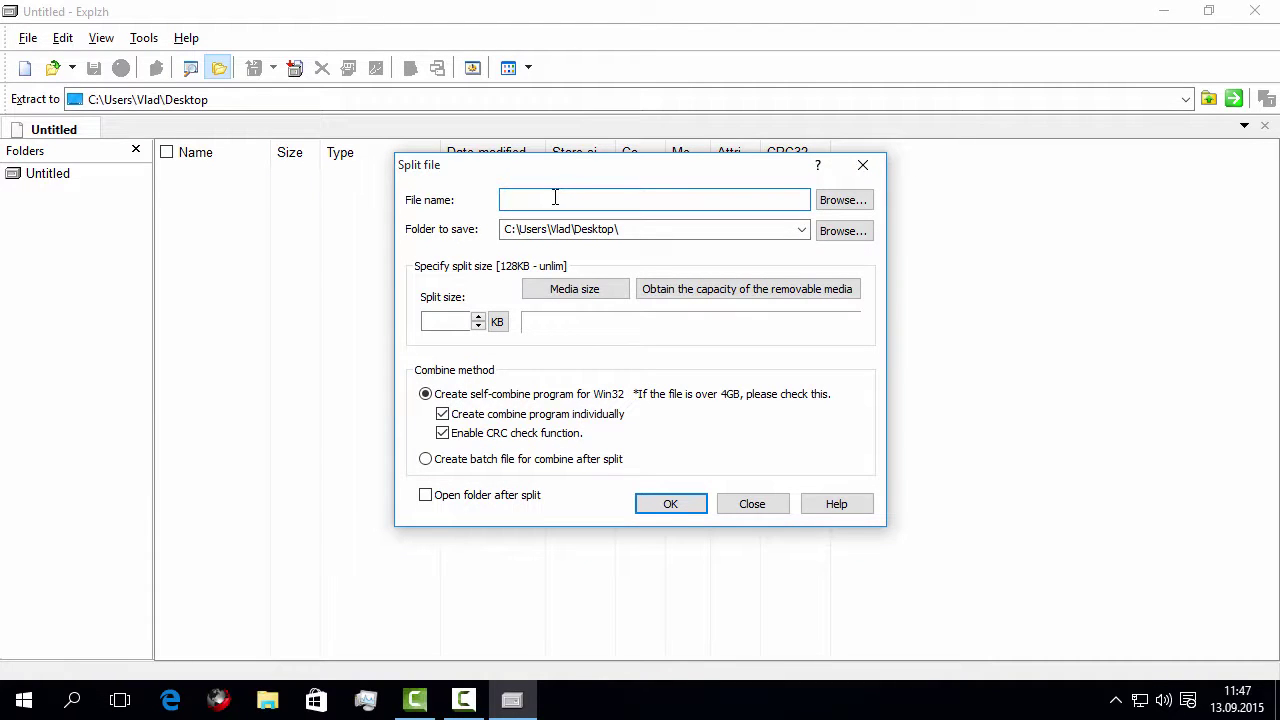
{"action": "left_click", "coordinate": [848, 201]}
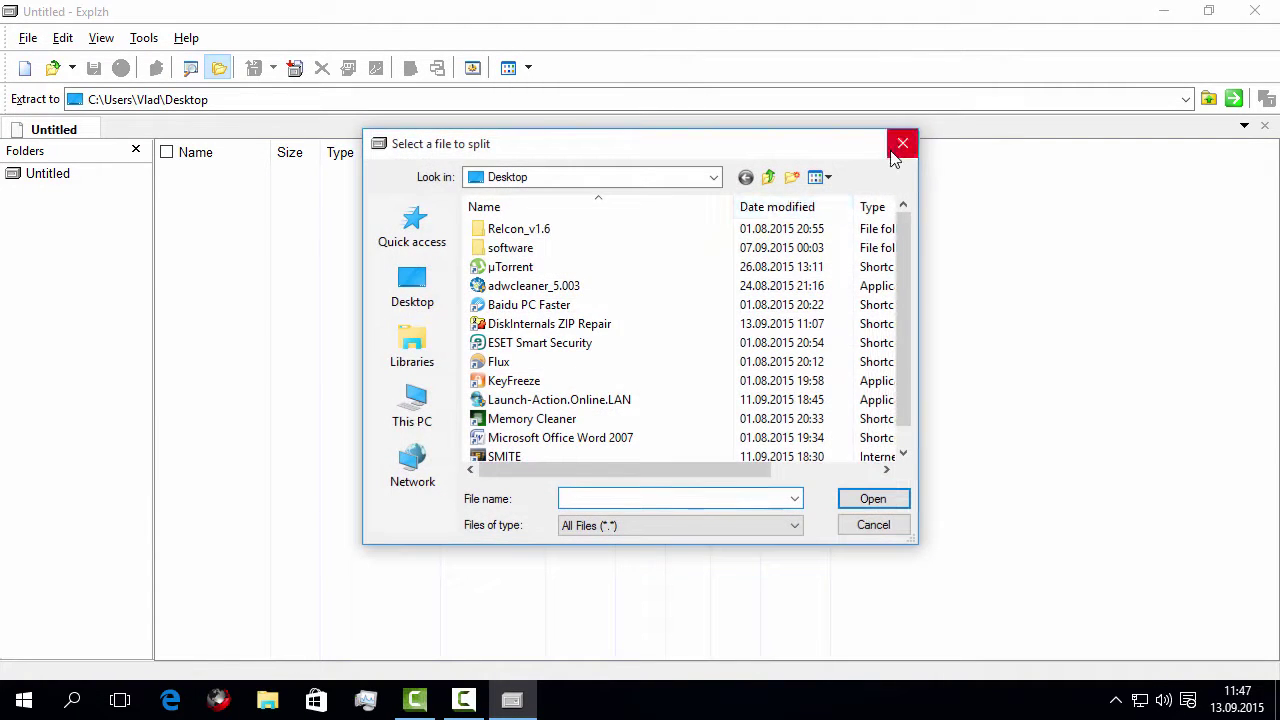
{"action": "left_click", "coordinate": [901, 145]}
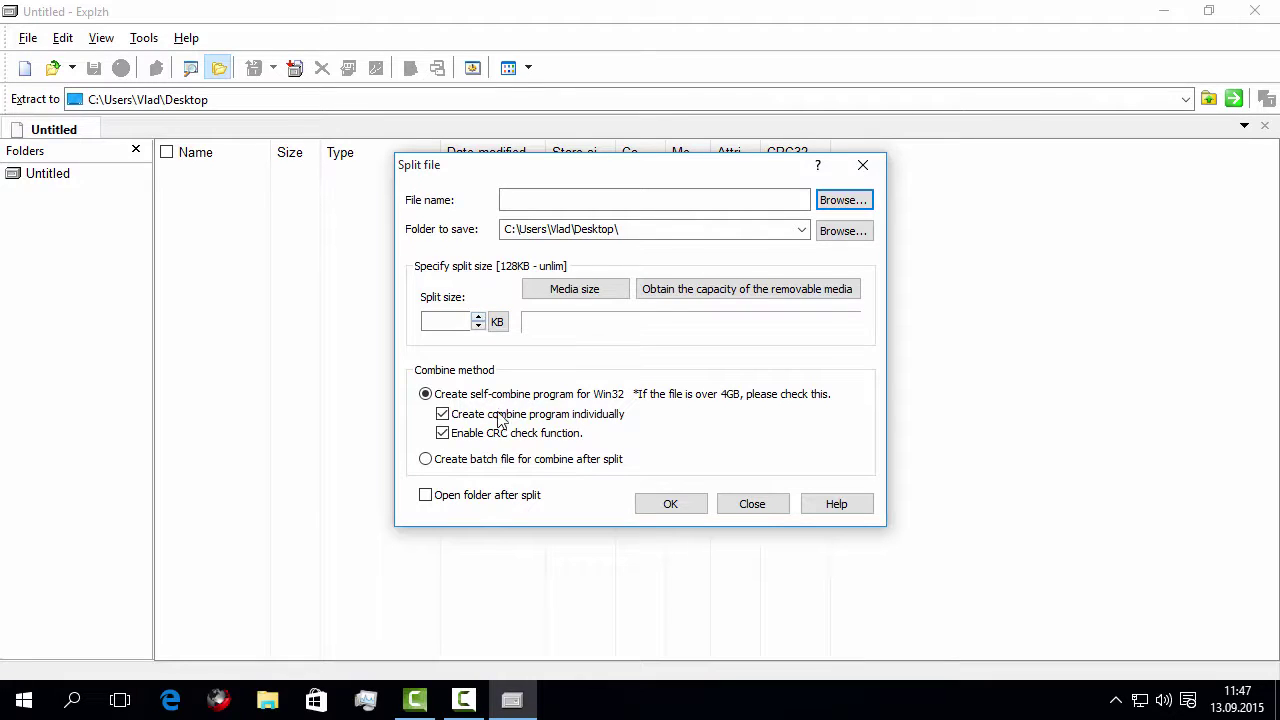
Step: Try the batch file combine method, and switch the option to open the folder after splitting on and off
{"action": "left_click", "coordinate": [430, 459]}
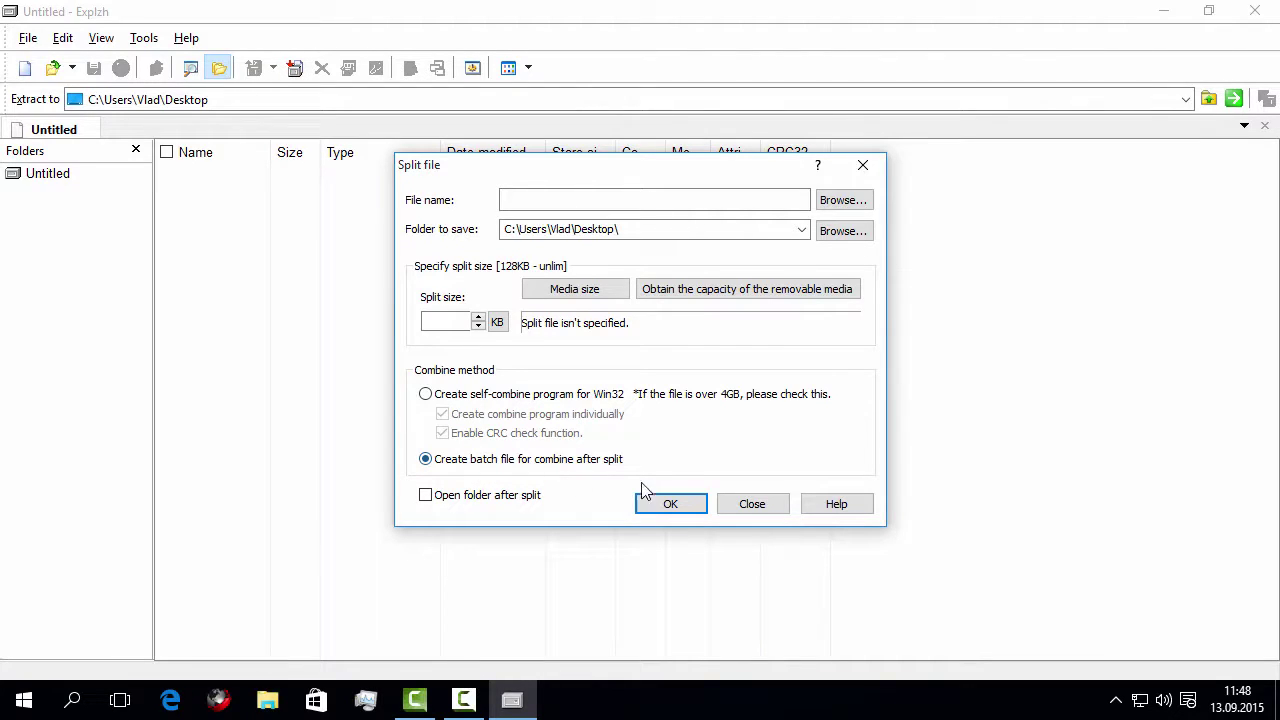
{"action": "left_click", "coordinate": [537, 500]}
{"action": "left_click", "coordinate": [538, 504]}
Step: Try a split size of 1 KB, and raise the value in single steps past 134 KB
{"action": "left_click", "coordinate": [452, 318]}
{"action": "type", "text": "1"}
{"action": "left_click", "coordinate": [478, 316]}
{"action": "left_click", "coordinate": [760, 394]}
{"action": "left_click", "coordinate": [478, 316]}
{"action": "left_click", "coordinate": [478, 316]}
{"action": "left_click", "coordinate": [478, 316]}
{"action": "left_click", "coordinate": [478, 316]}
{"action": "left_click", "coordinate": [478, 316]}
{"action": "left_click", "coordinate": [478, 316]}
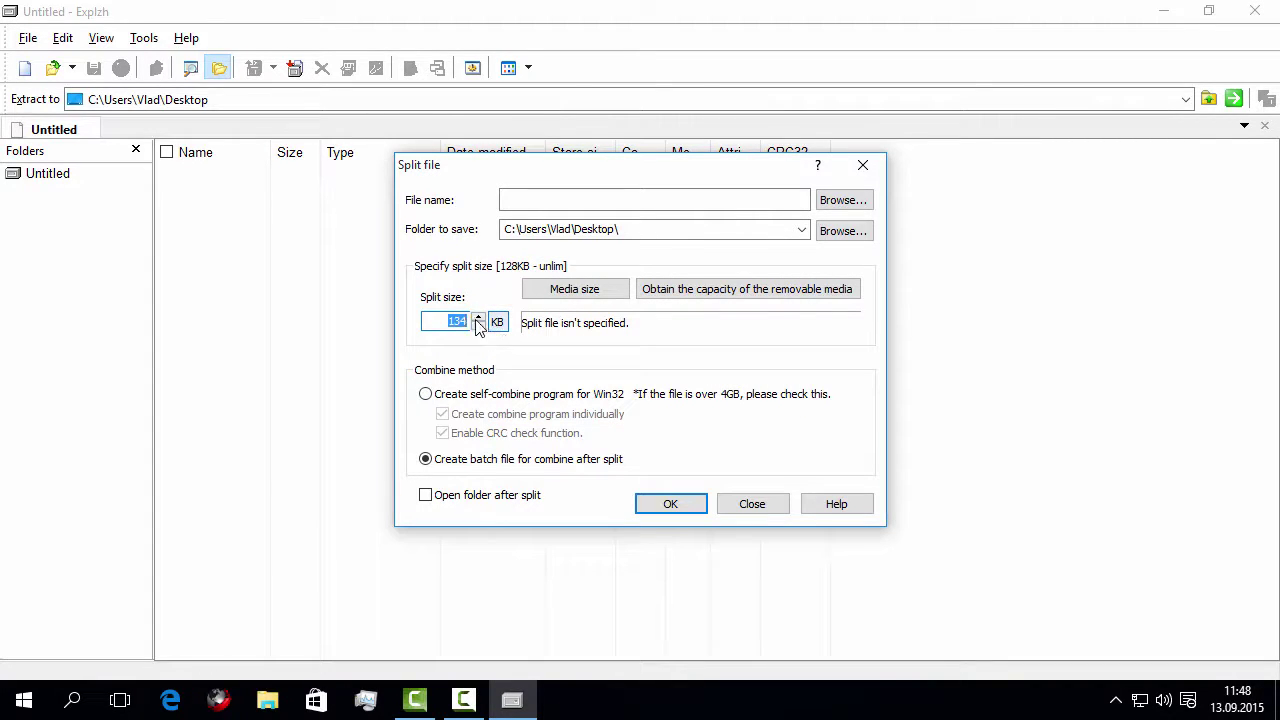
{"action": "left_click", "coordinate": [477, 316]}
{"action": "left_click", "coordinate": [477, 316]}
{"action": "left_click", "coordinate": [477, 316]}
{"action": "left_click", "coordinate": [477, 316]}
Step: Clear the split size, try confirming it empty and at 10 KB, and dismiss the messages
{"action": "left_click", "coordinate": [441, 330]}
{"action": "key", "text": "End"}
{"action": "key", "text": "Return"}
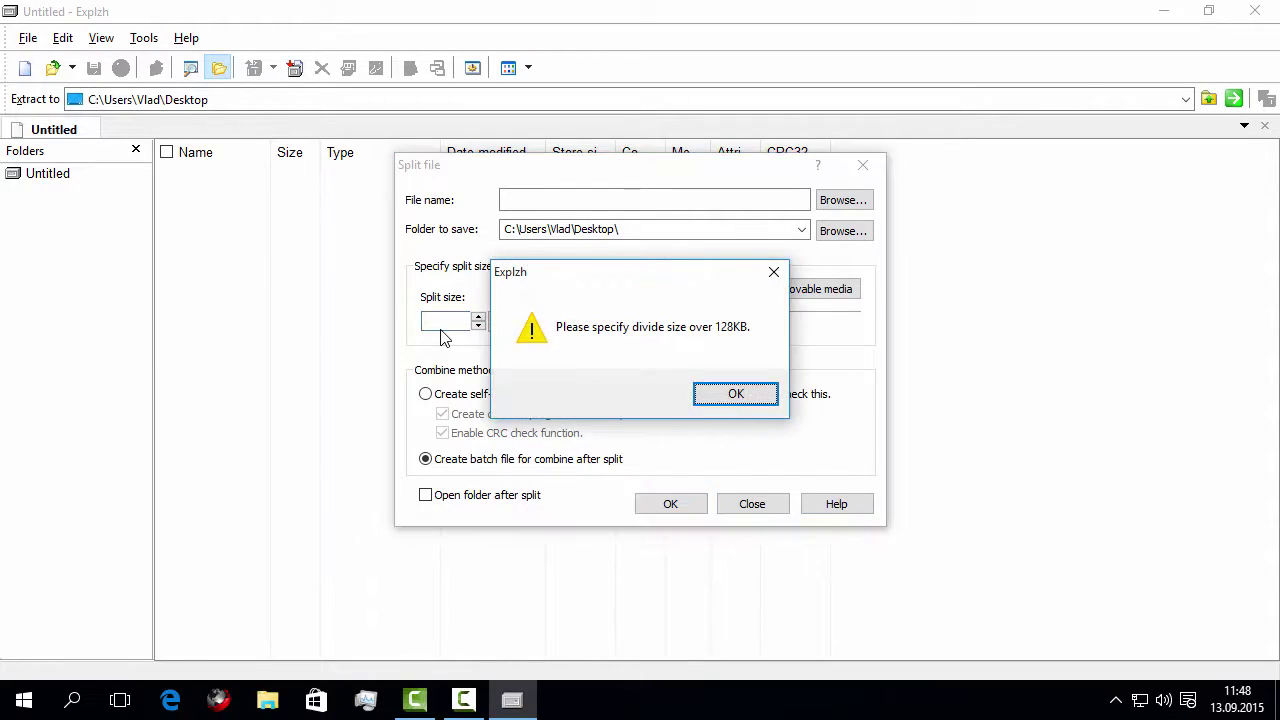
{"action": "key", "text": "Return"}
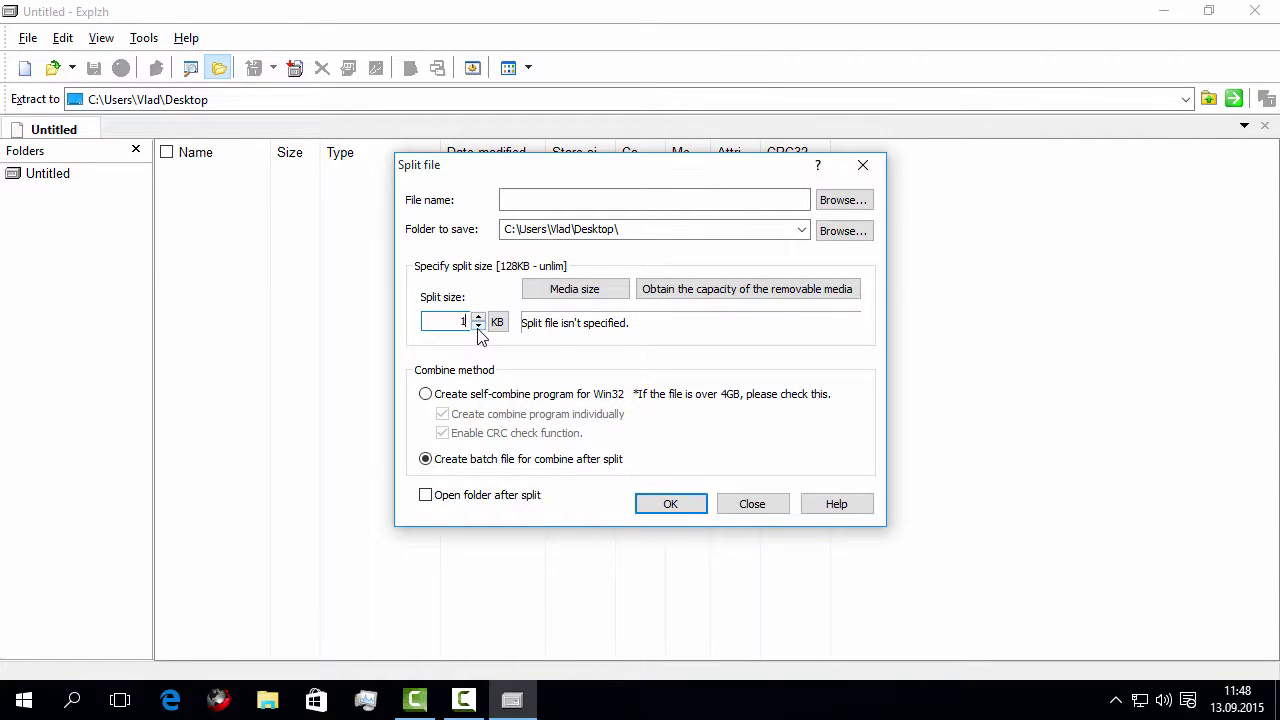
{"action": "type", "text": "0"}
{"action": "key", "text": "Return"}
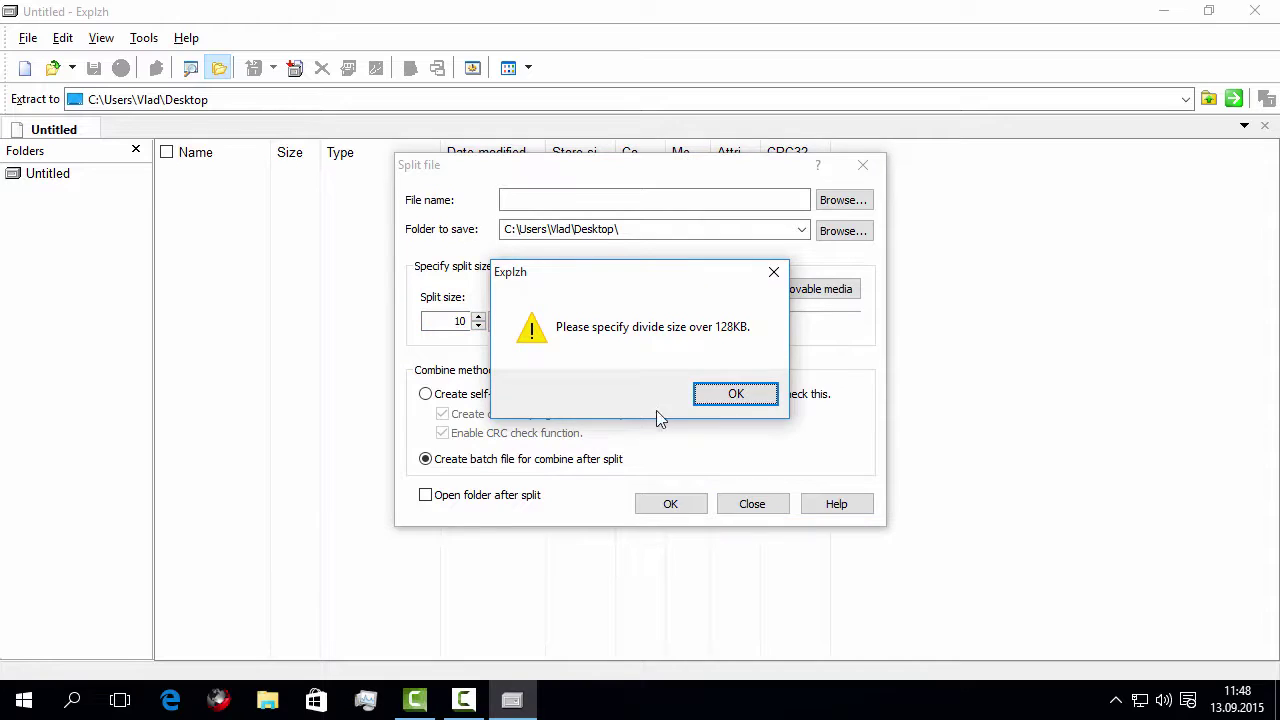
{"action": "left_click", "coordinate": [757, 394]}
Step: Select the self-combine program for Win32 as the combine method and raise the split size to 1,035 KB
{"action": "left_click", "coordinate": [556, 394]}
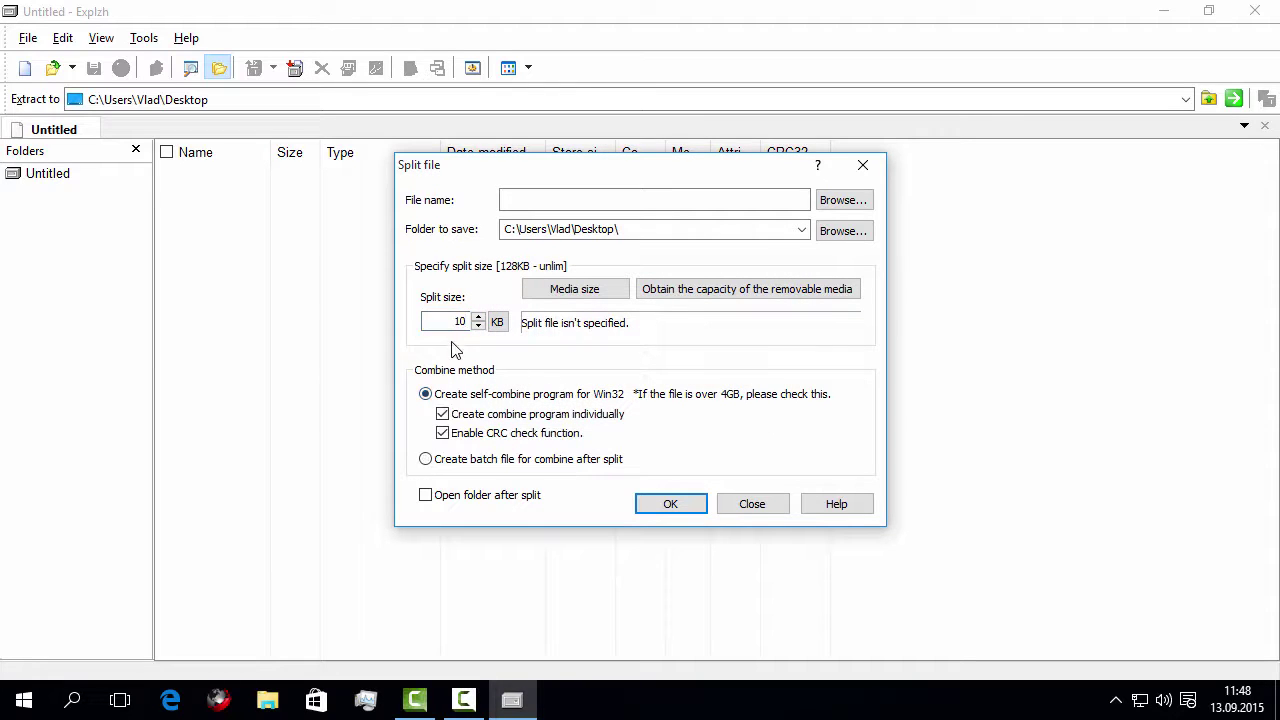
{"action": "left_click", "coordinate": [479, 317]}
{"action": "left_click", "coordinate": [479, 317]}
{"action": "left_click", "coordinate": [479, 318]}
{"action": "key", "text": "Return"}
{"action": "left_click", "coordinate": [478, 316]}
{"action": "left_click_drag", "start_coordinate": [478, 317], "coordinate": [478, 320]}
{"action": "left_click", "coordinate": [478, 318]}
{"action": "left_click_drag", "start_coordinate": [479, 318], "coordinate": [481, 326]}
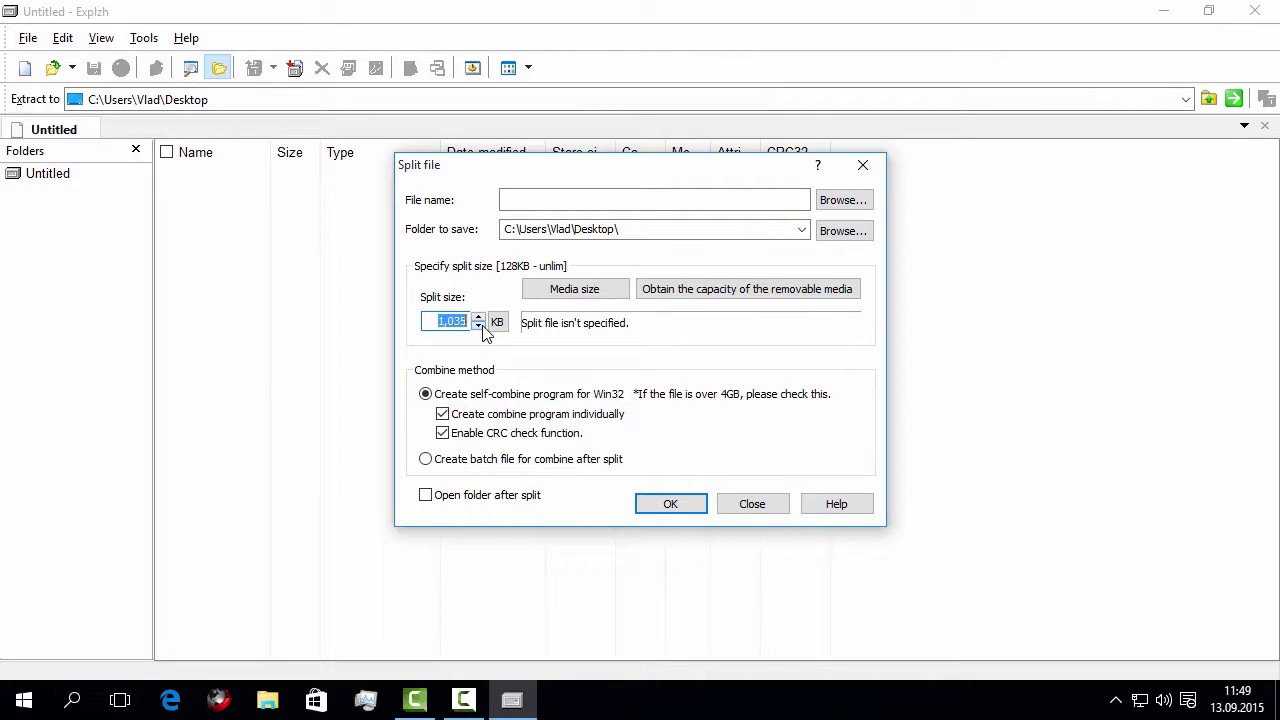
Step: Lower the split size in single steps to 1,024 KB
{"action": "left_click", "coordinate": [481, 327]}
{"action": "left_click", "coordinate": [481, 327]}
{"action": "left_click", "coordinate": [480, 327]}
{"action": "left_click", "coordinate": [479, 327]}
{"action": "left_click", "coordinate": [478, 327]}
{"action": "left_click", "coordinate": [477, 327]}
{"action": "left_click", "coordinate": [478, 327]}
{"action": "left_click", "coordinate": [478, 327]}
{"action": "left_click", "coordinate": [479, 327]}
{"action": "left_click", "coordinate": [479, 327]}
Step: Select creating a batch file for combining after the split, and close the Split file dialog without splitting
{"action": "left_click", "coordinate": [507, 456]}
{"action": "left_click", "coordinate": [497, 321]}
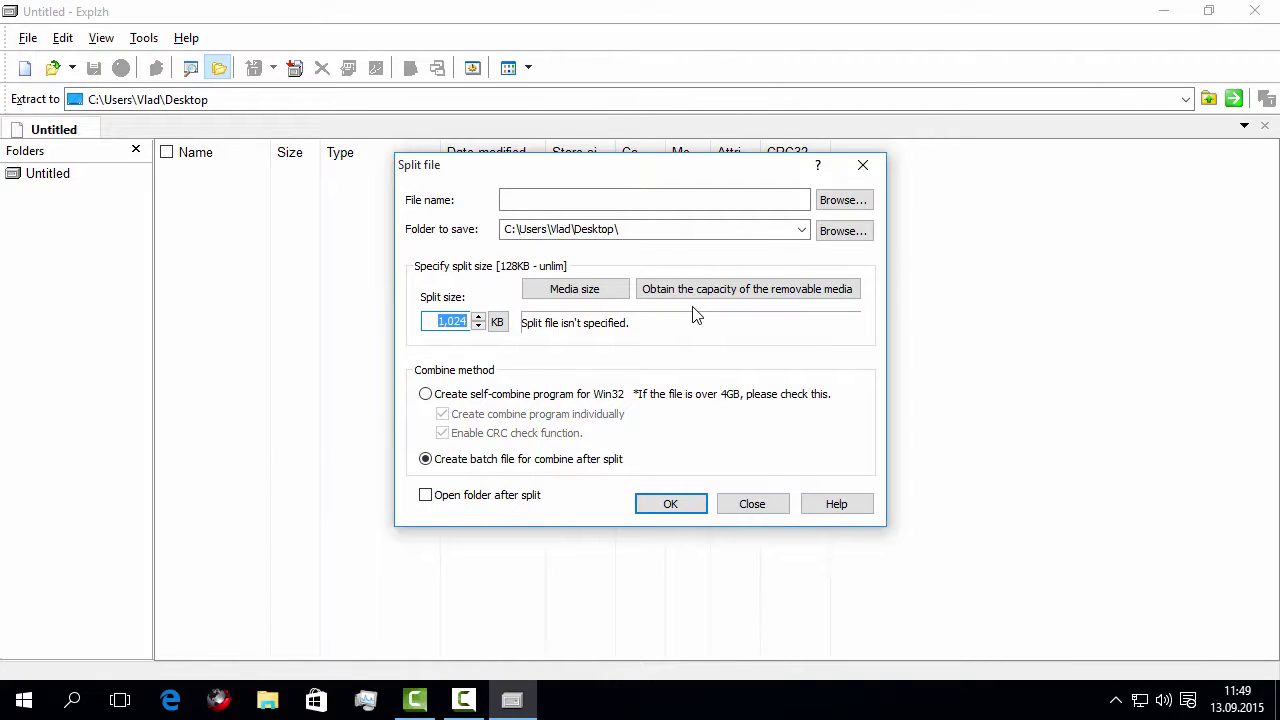
{"action": "left_click", "coordinate": [748, 511]}
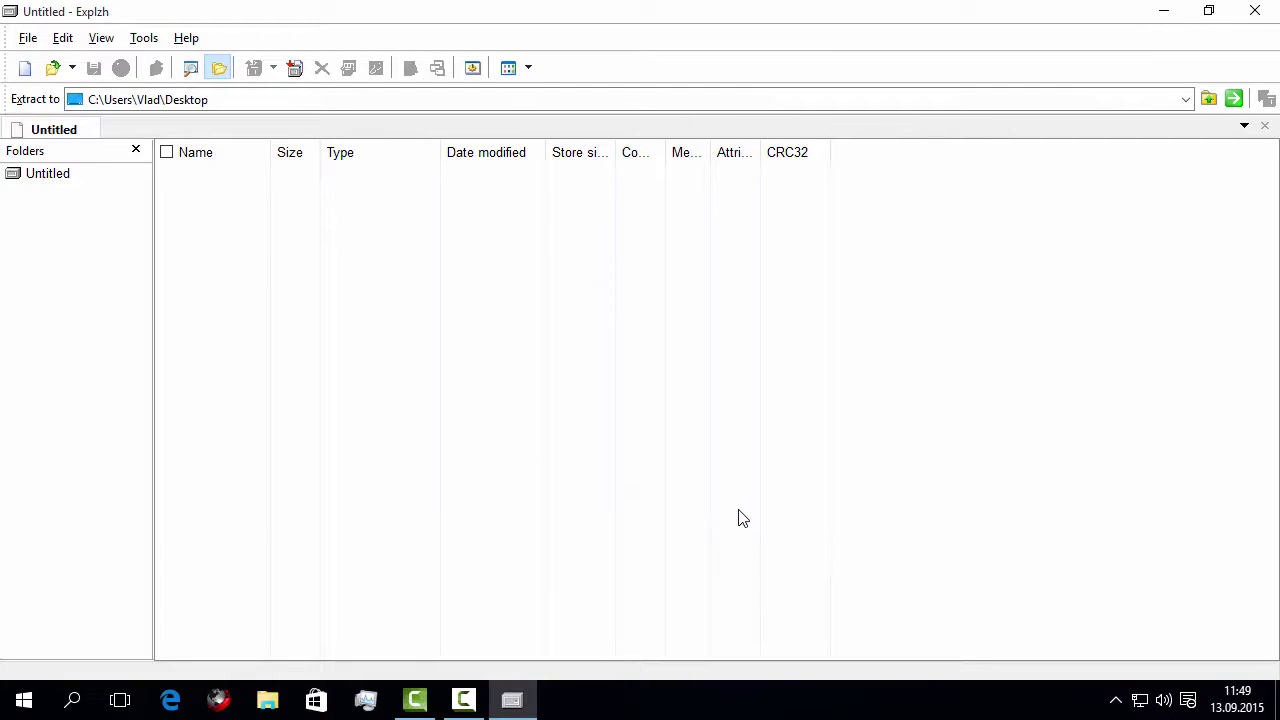
Step: Examine the FTP host settings and connection name list in the program options, cancel the options, and close the archiver
{"action": "key", "text": "alt+t"}
{"action": "key", "text": "o"}
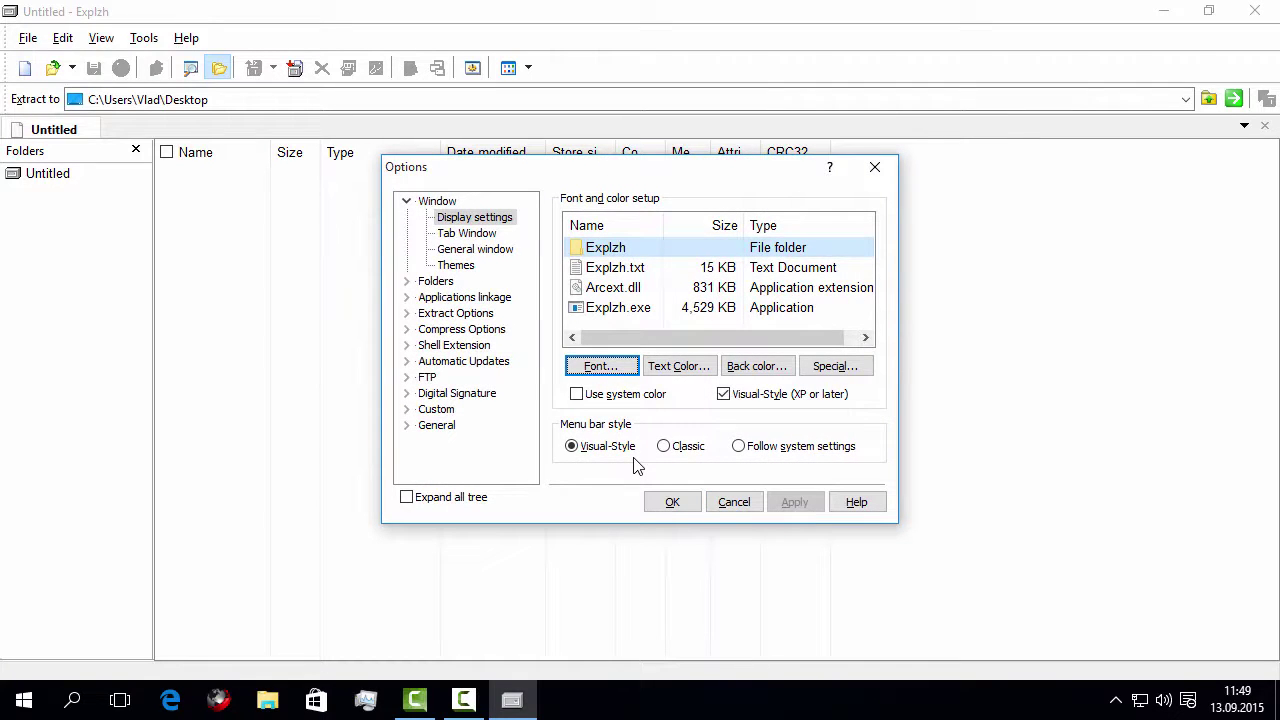
{"action": "left_click", "coordinate": [427, 377]}
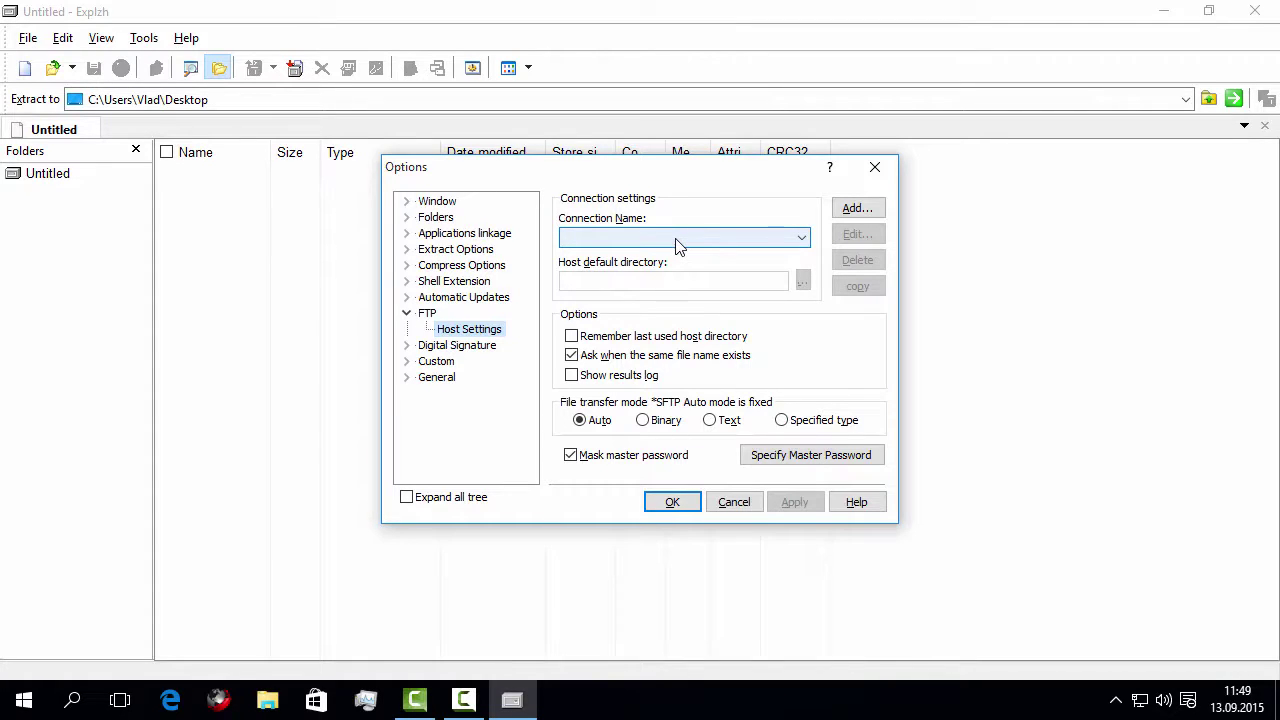
{"action": "left_click", "coordinate": [588, 240]}
{"action": "left_click", "coordinate": [620, 262]}
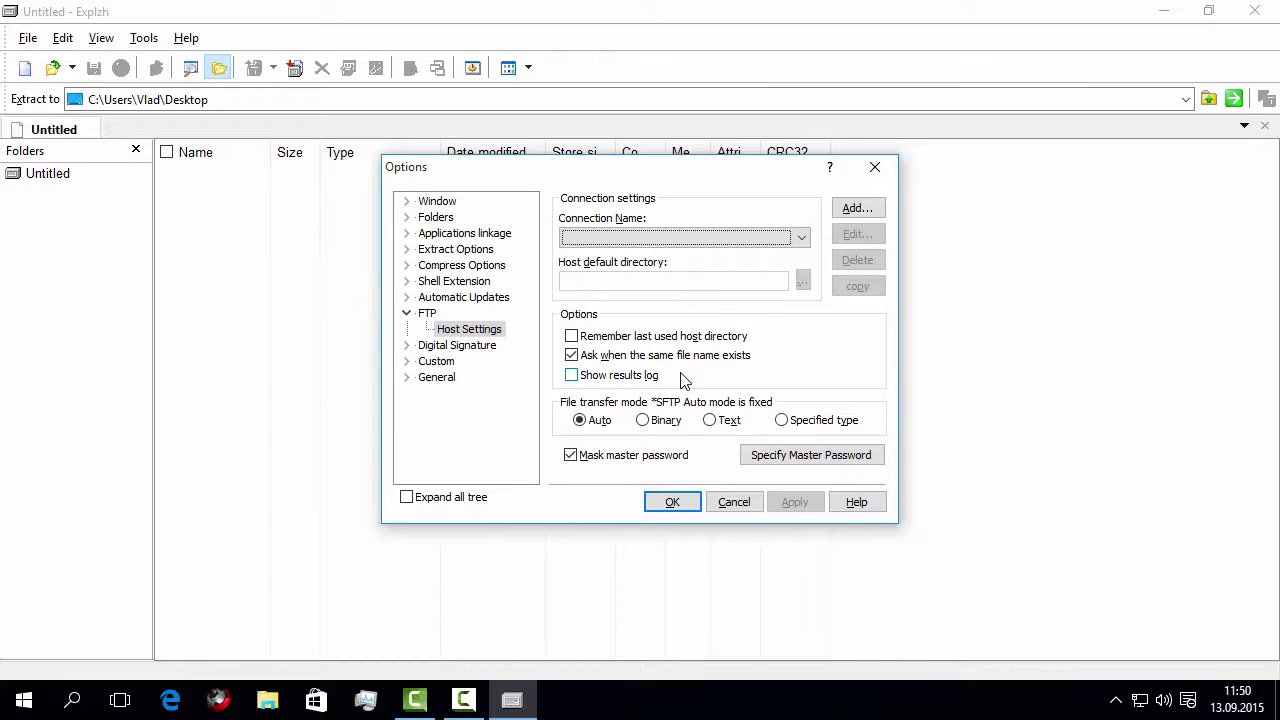
{"action": "left_click", "coordinate": [736, 505]}
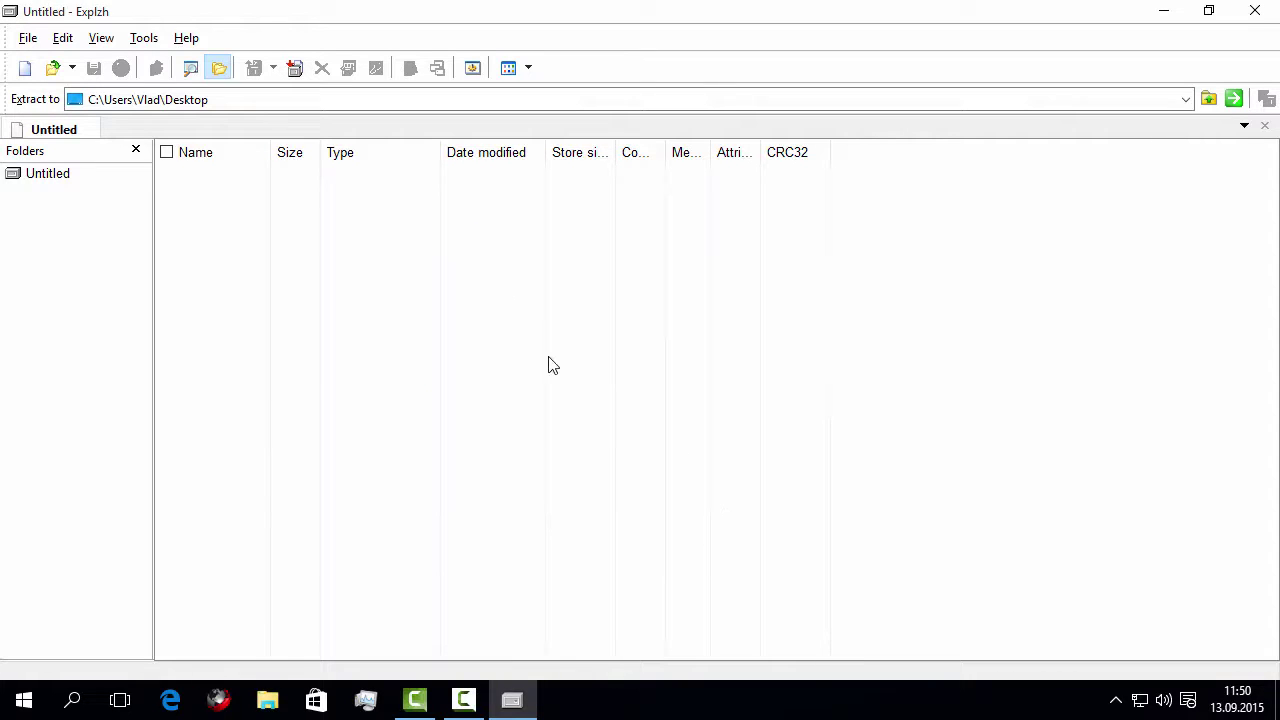
{"action": "left_click", "coordinate": [1255, 11]}
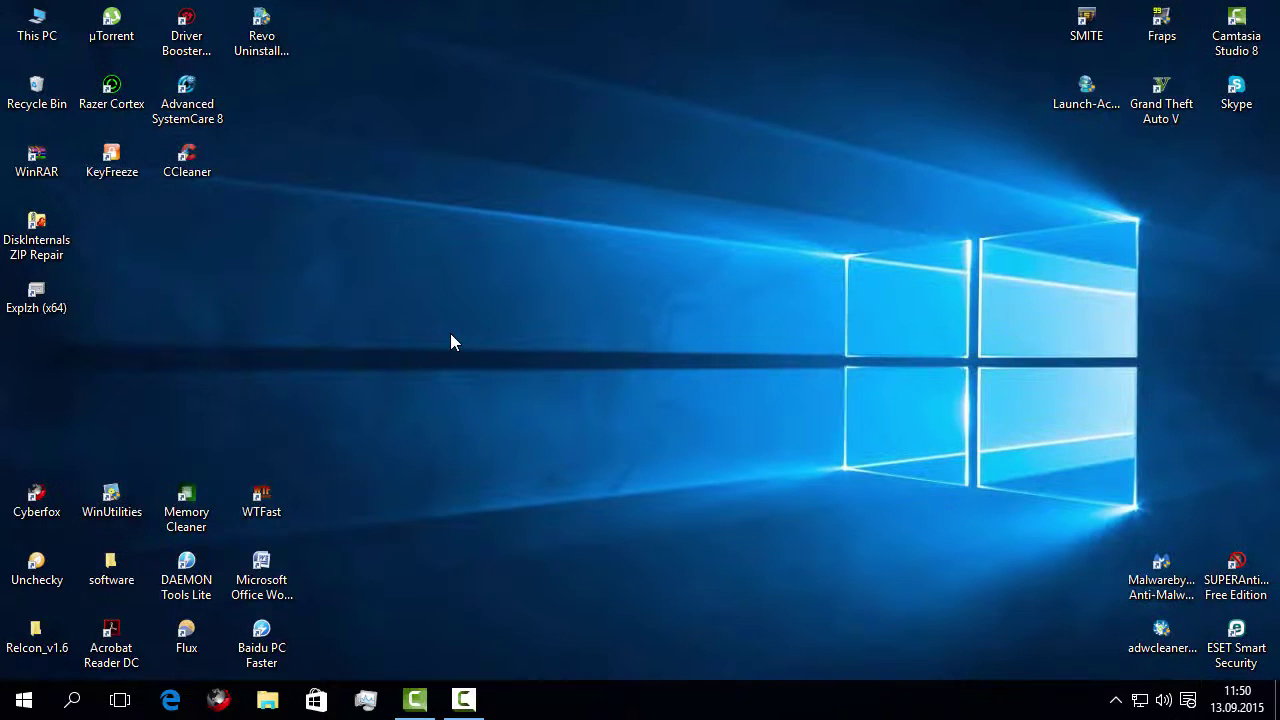